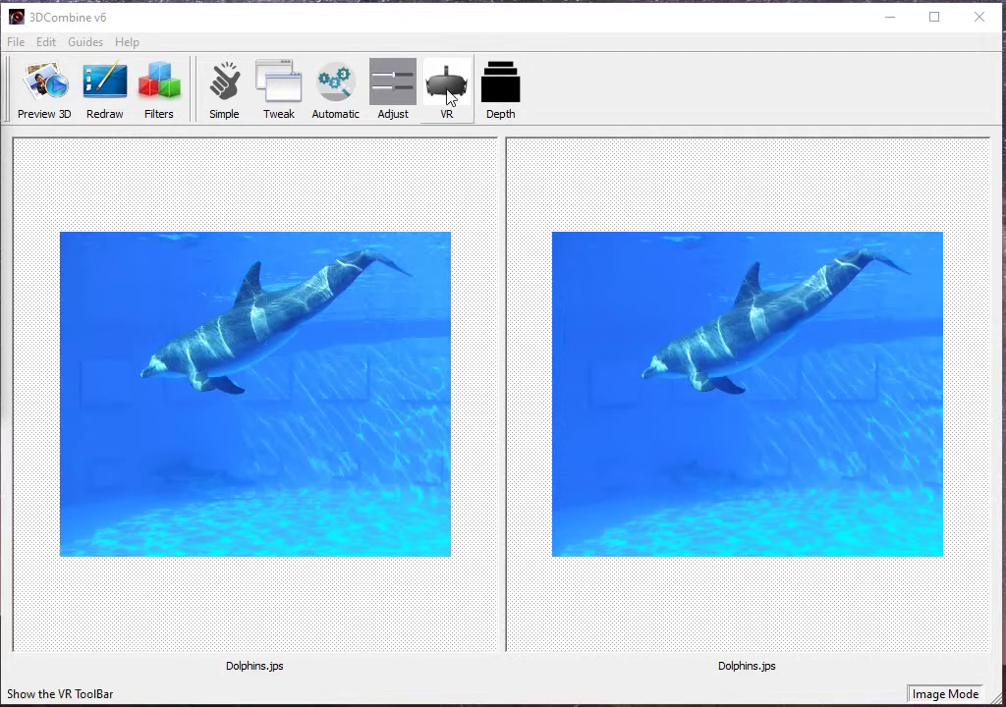
Bring 3DCombine with Dolphins.jps loaded to the front and show the File menu.
left_click(419, 23)
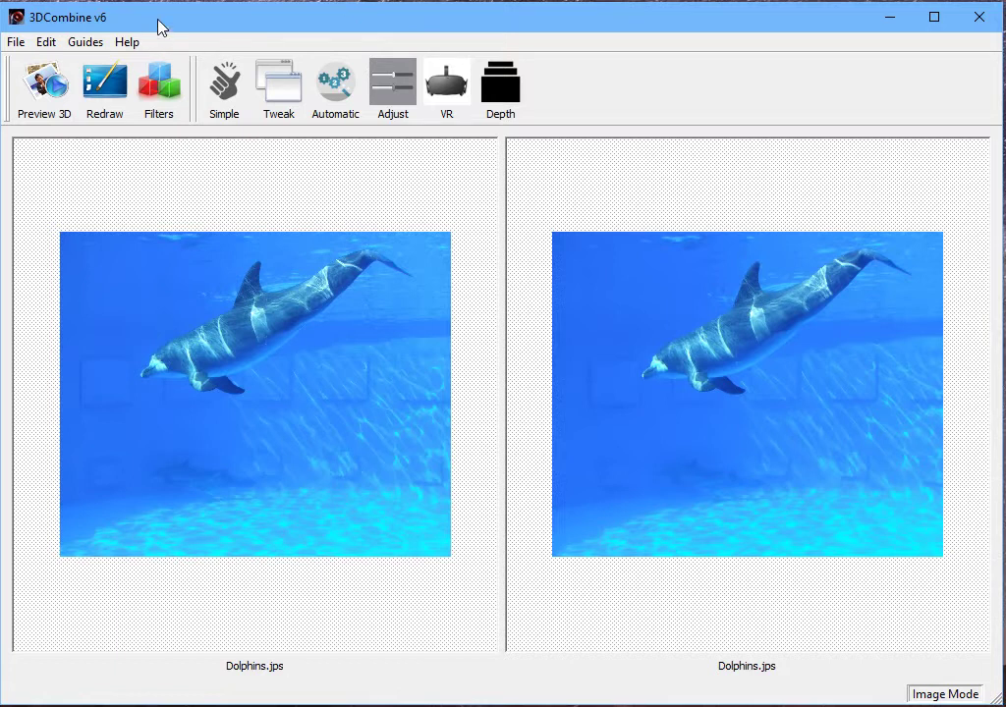
left_click(15, 44)
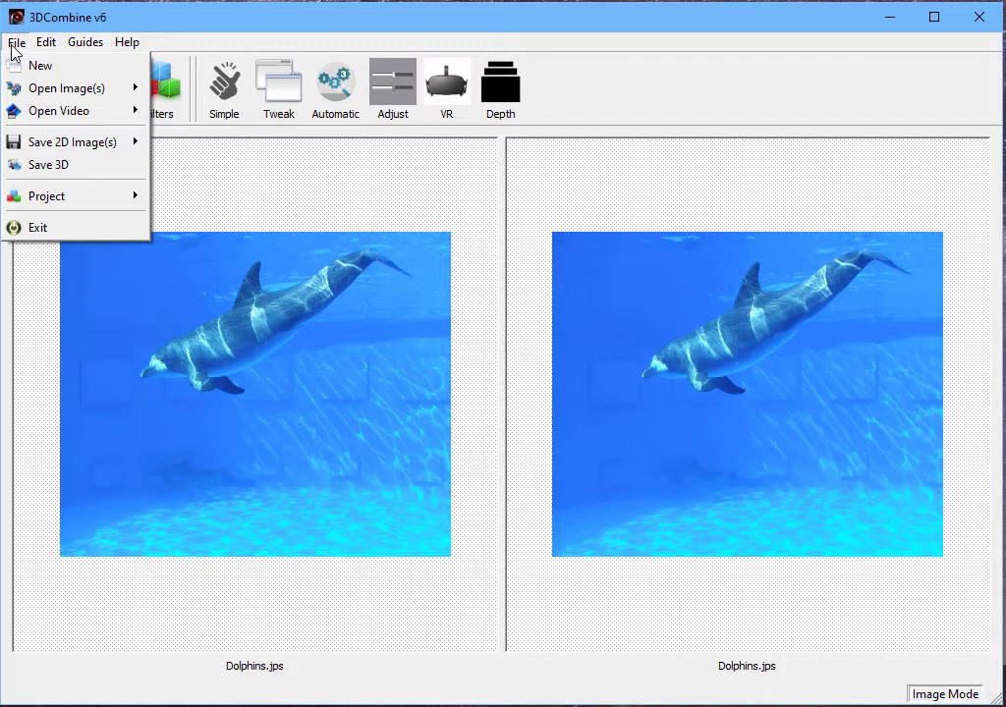
mouse_move(63, 86)
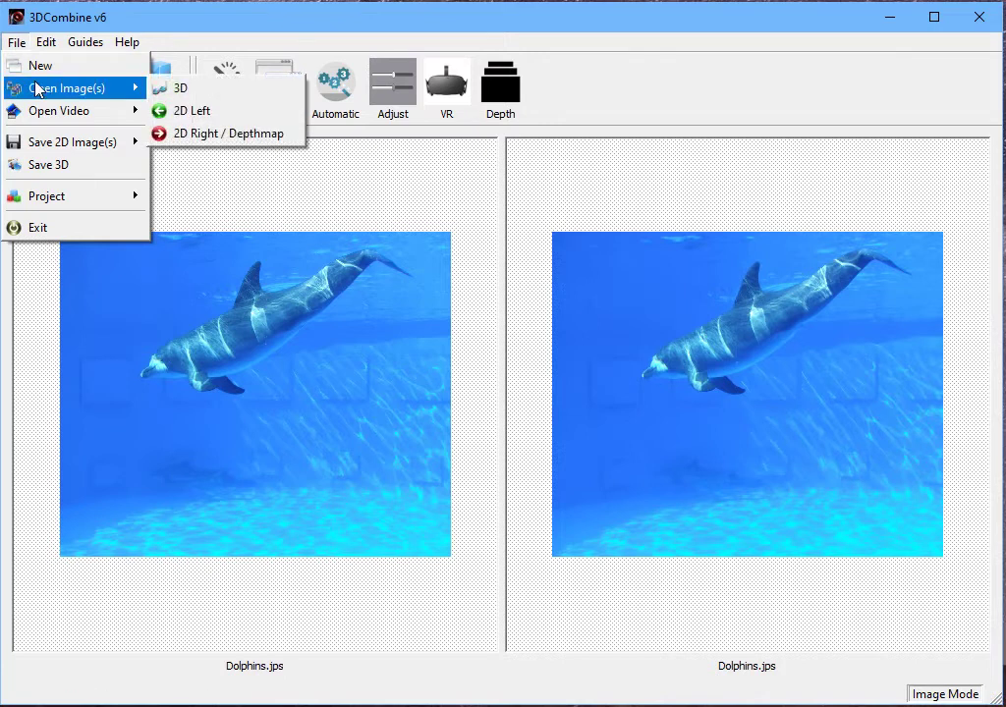
left_click(198, 111)
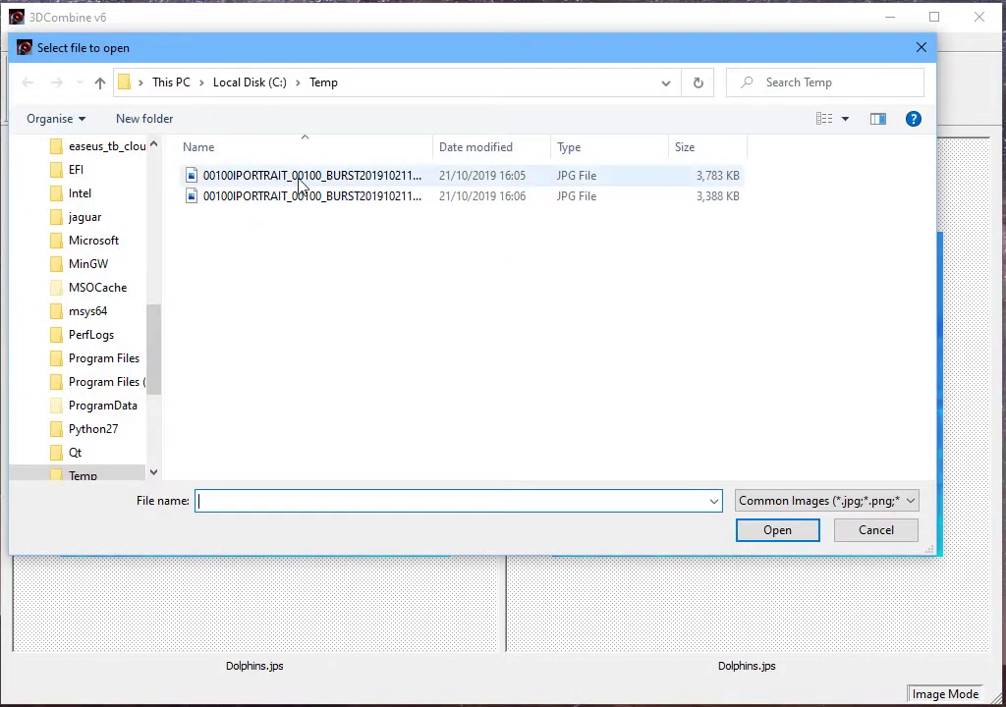
left_click(297, 178)
left_click(802, 537)
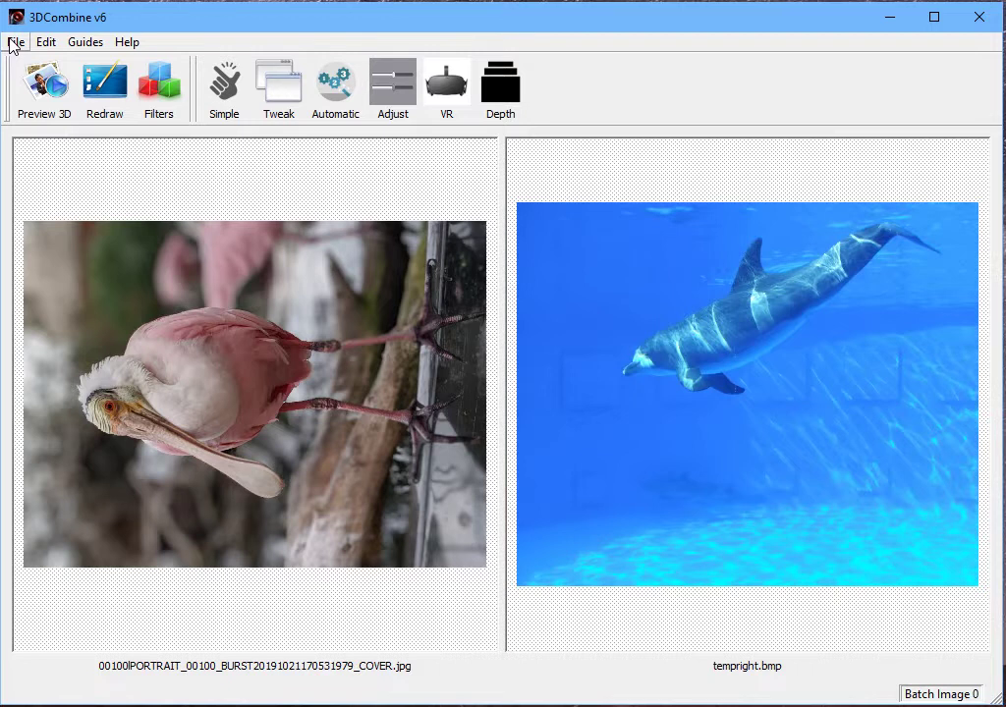
left_click(14, 43)
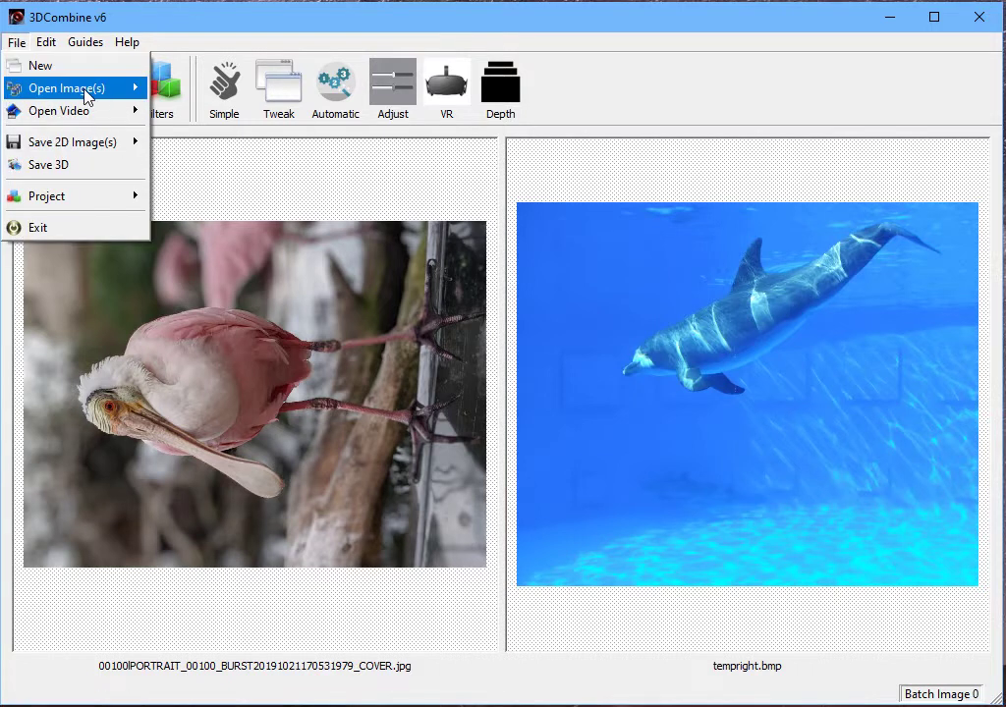
Open the first portrait-mode spoonbill JPG as a 3D image with its depth map, showing the Depth tools.
mouse_move(124, 88)
left_click(234, 93)
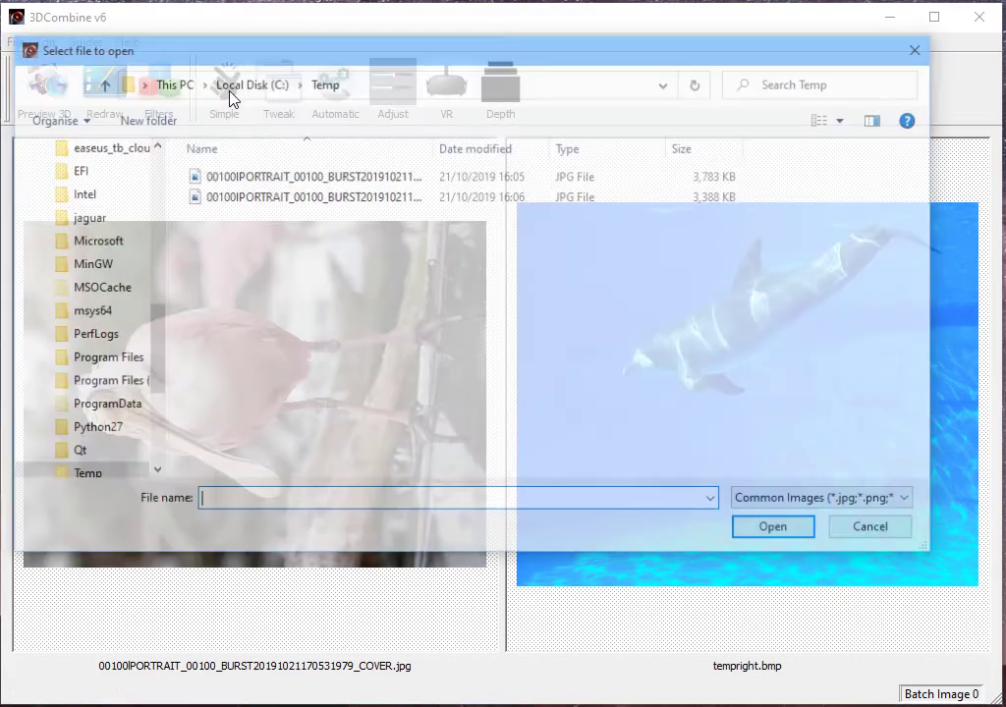
left_click(285, 176)
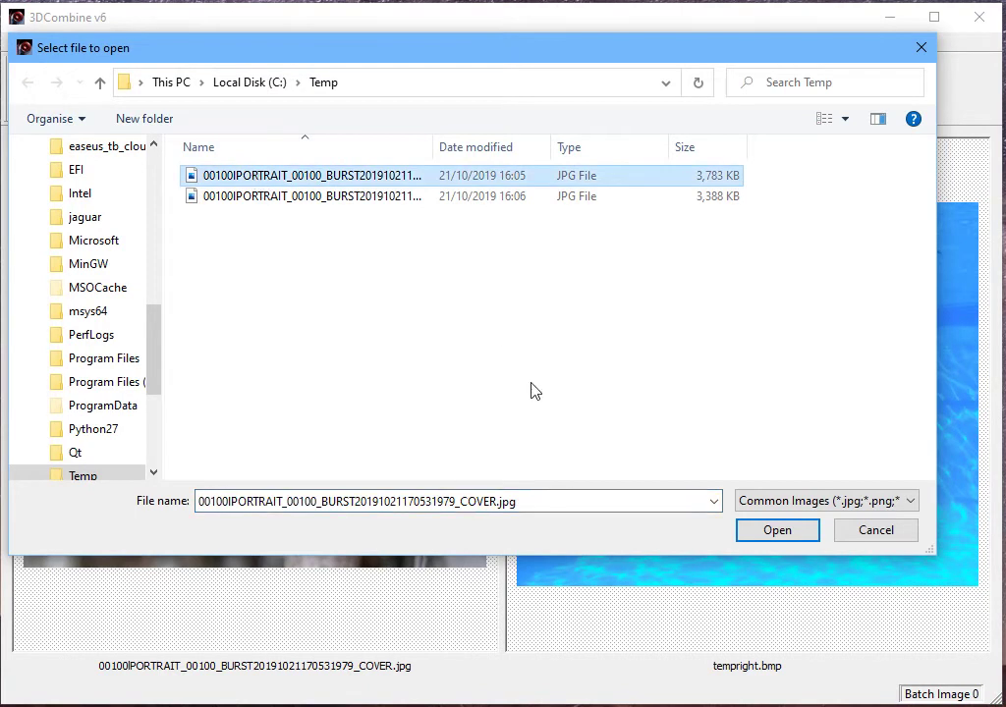
left_click(776, 531)
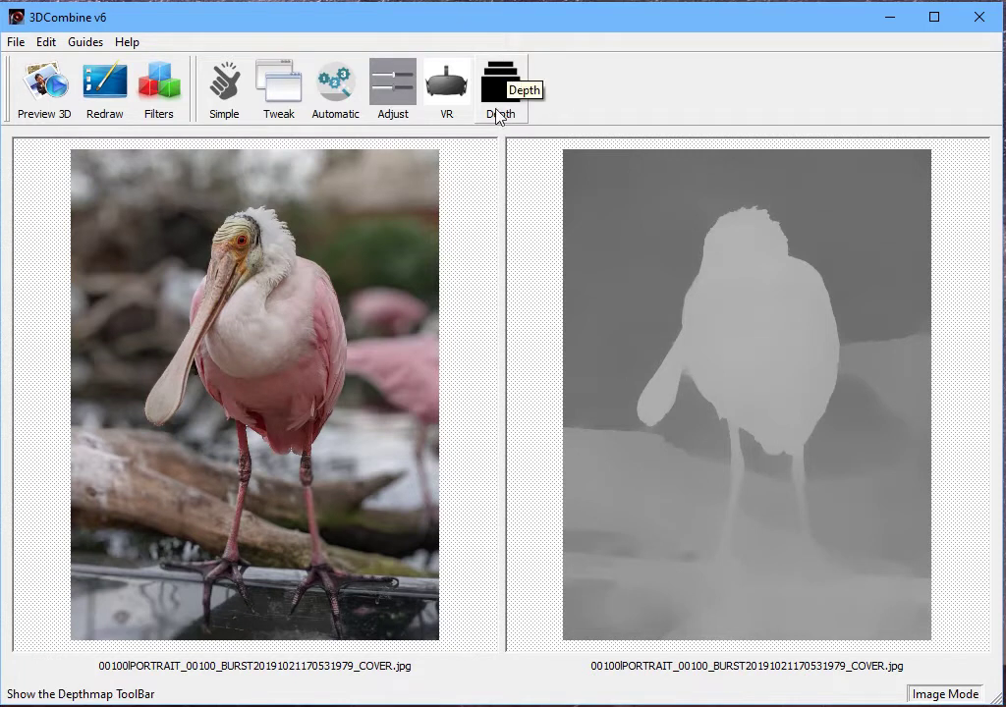
left_click(501, 91)
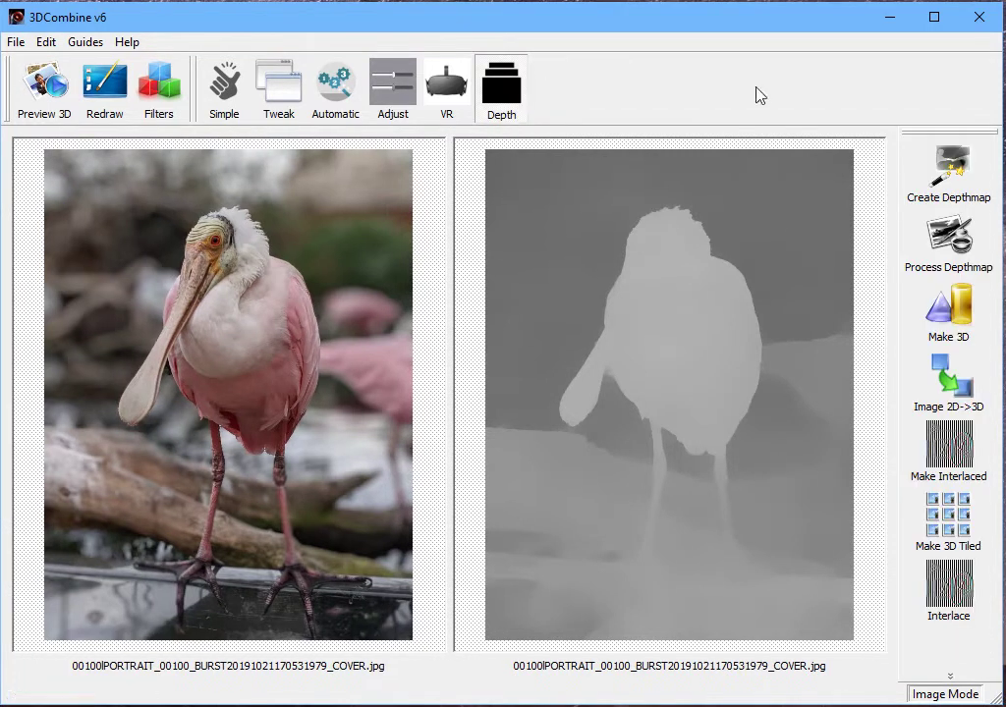
Make 3D from the depth map at effect magnitude 0.5, with the depthmap pre-processed.
left_click(948, 312)
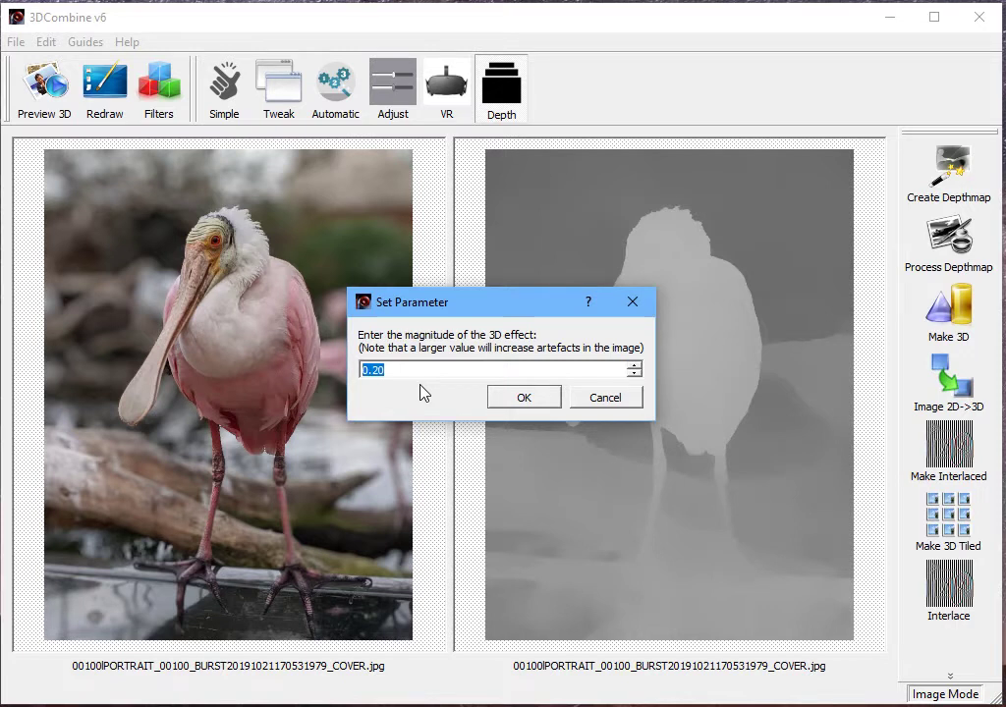
type("0.5")
left_click(521, 401)
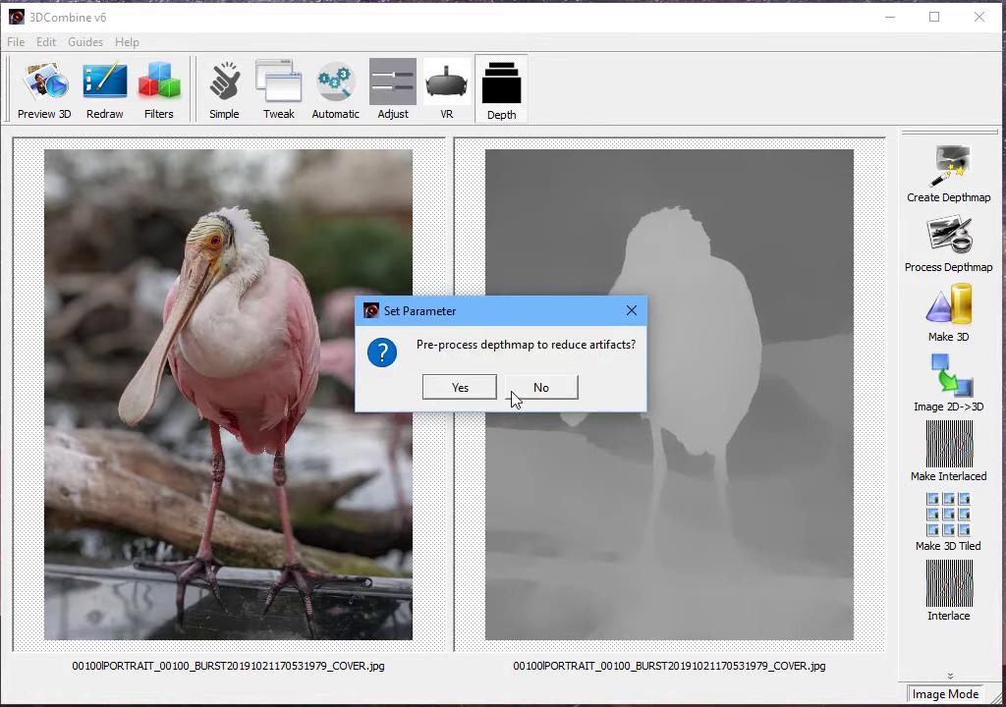
left_click(458, 389)
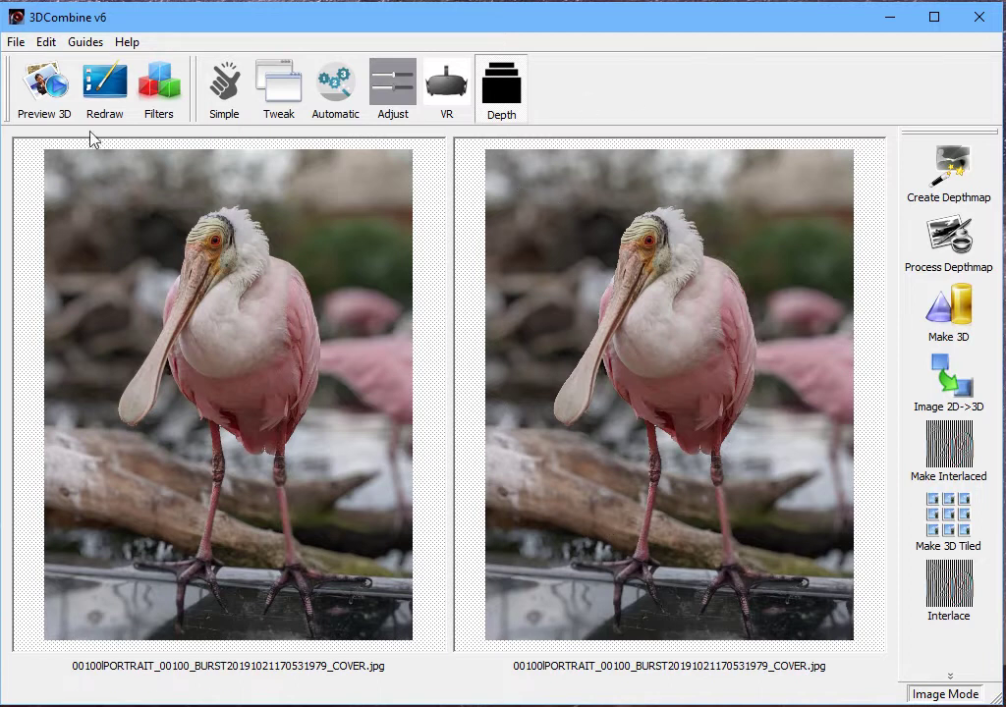
Preview the spoonbill pair in 3D as a Colour Anaglyph.
left_click(46, 87)
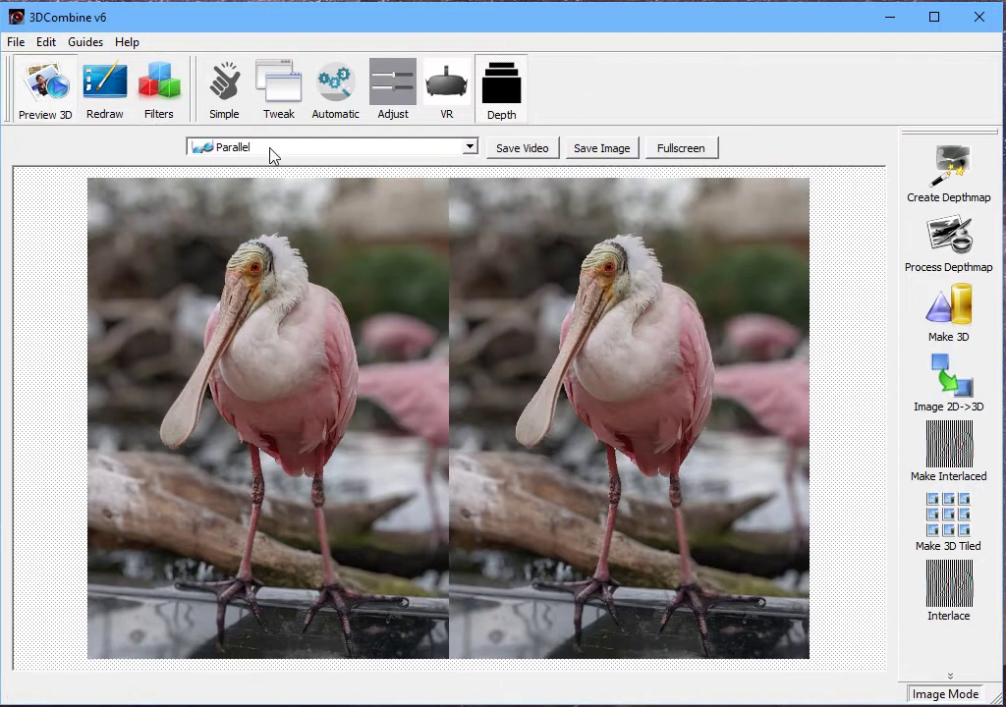
left_click(260, 154)
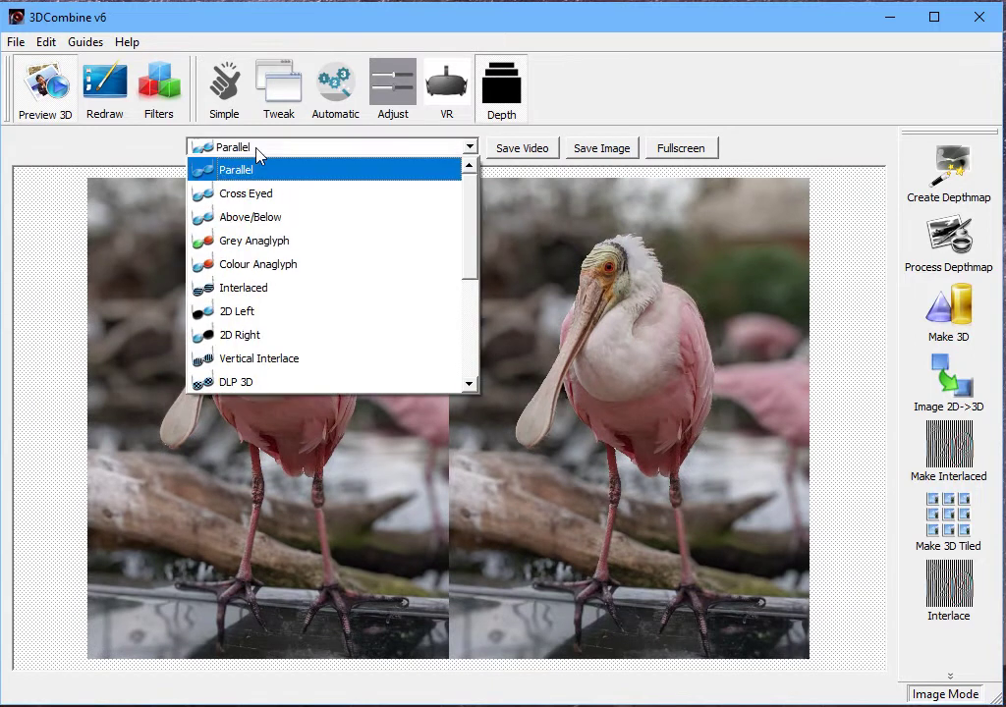
left_click(270, 267)
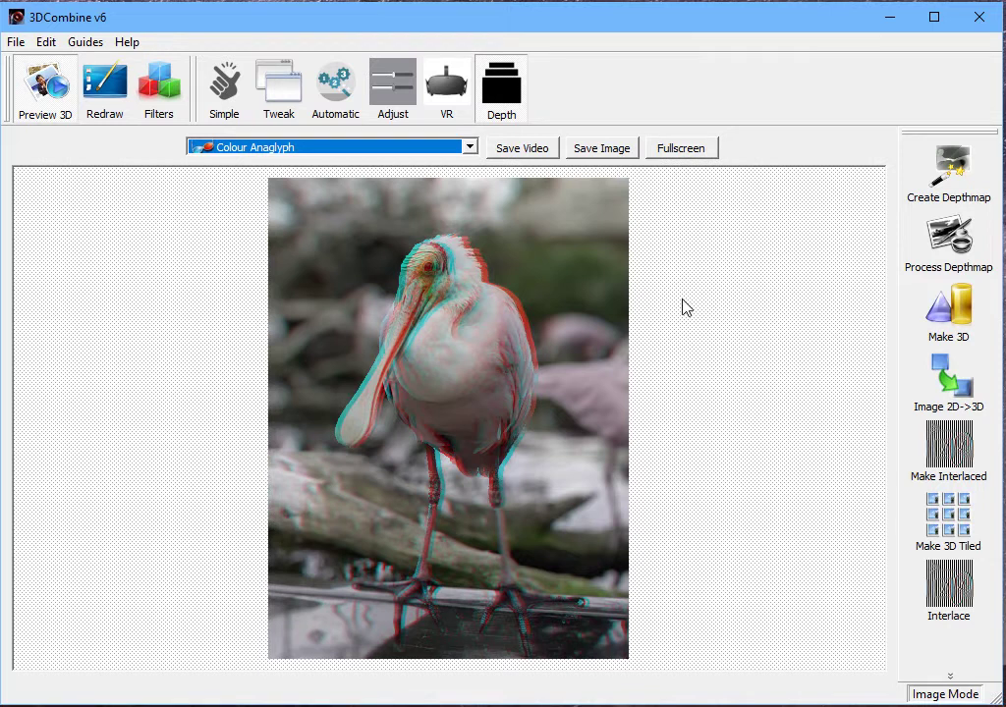
Save the anaglyph preview over output_bird.jpg, then return to the two image views.
left_click(606, 155)
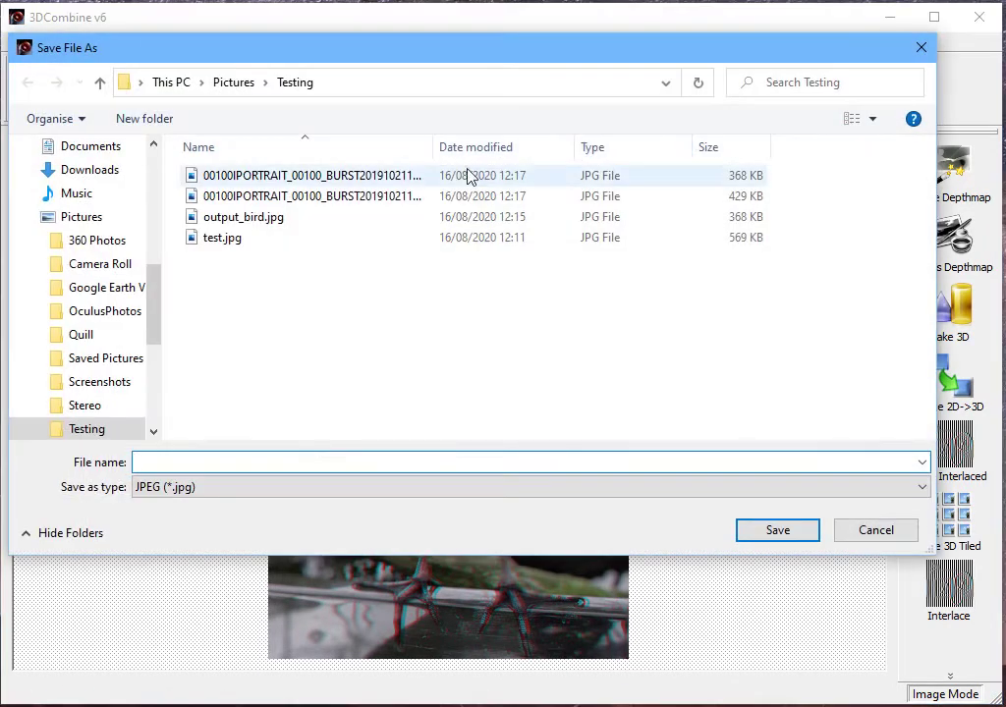
left_click(253, 217)
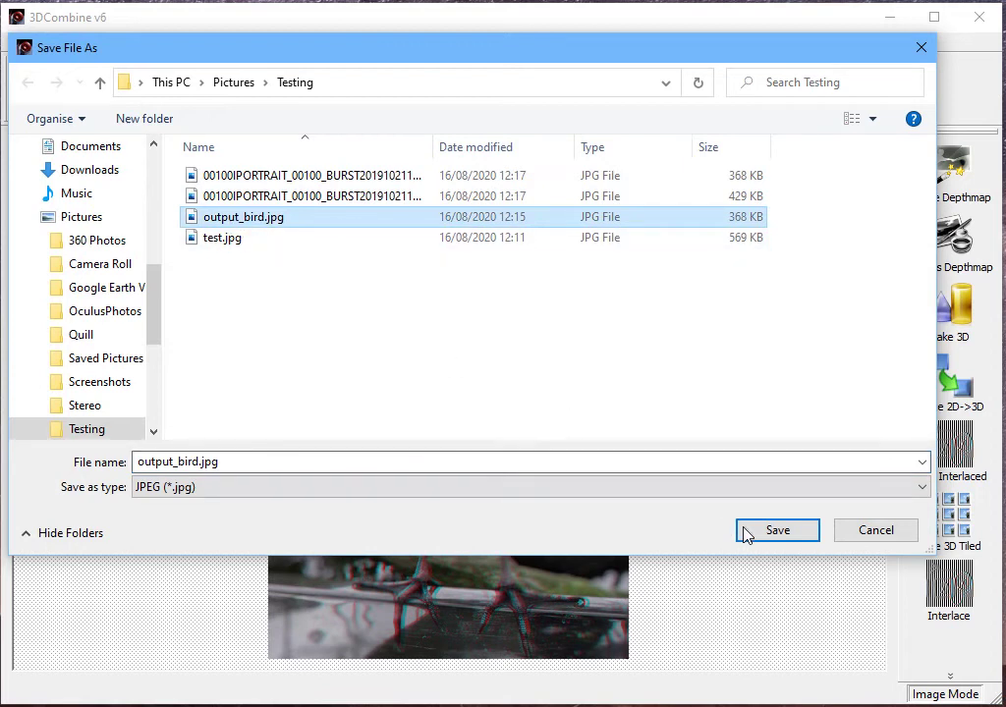
left_click(778, 532)
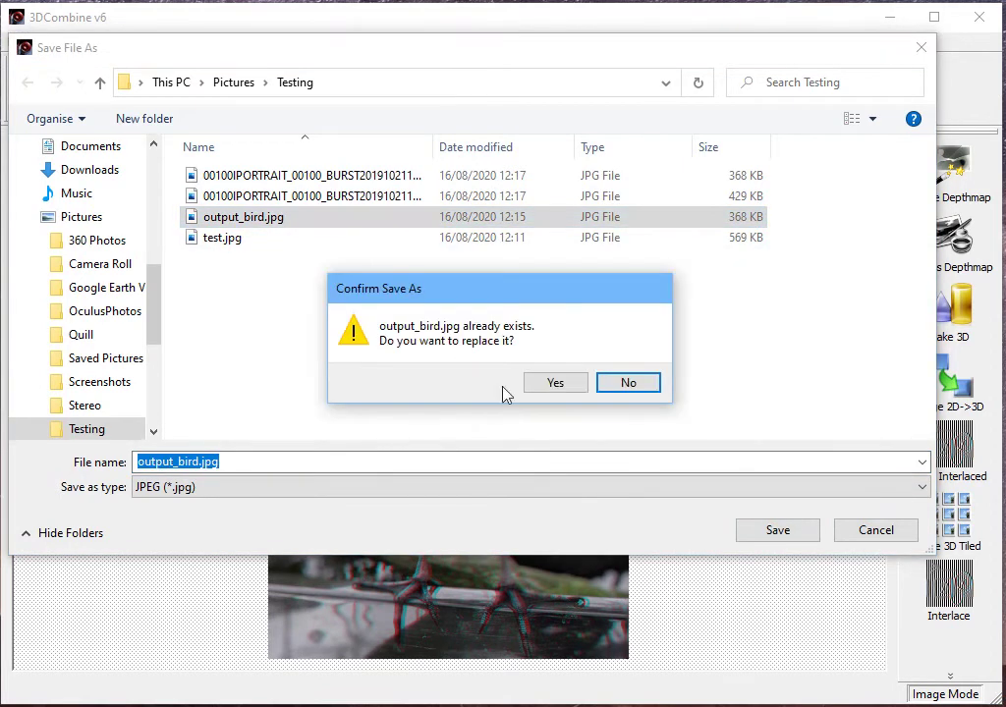
left_click(553, 384)
left_click(524, 393)
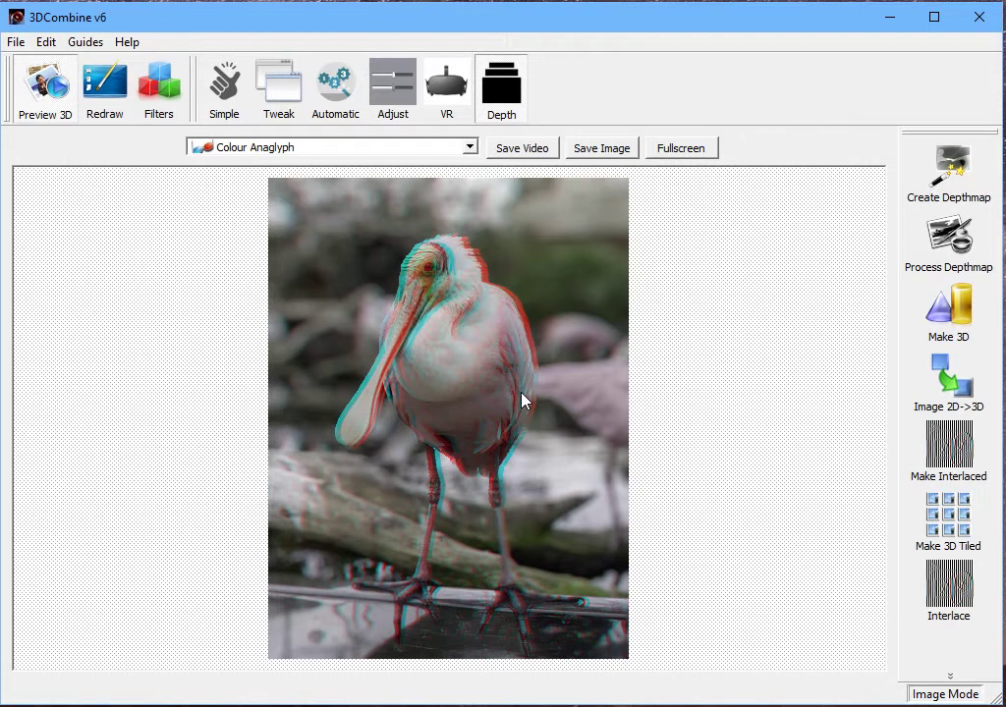
left_click(45, 87)
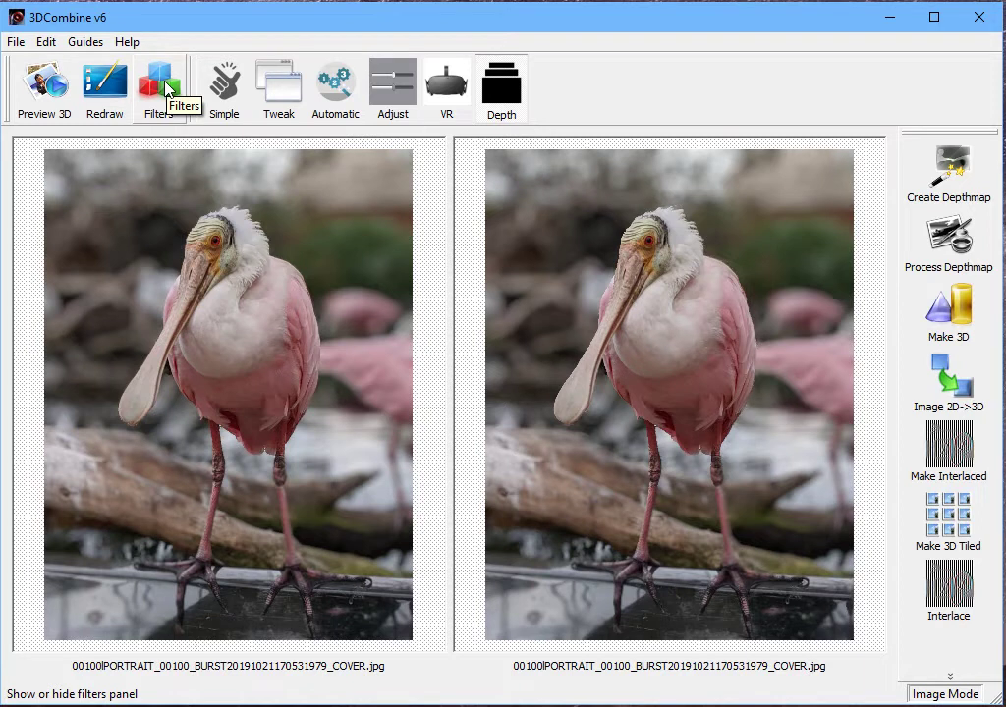
Browse the Guides > Image 2D to 3D entry and close the list without choosing a guide.
left_click(87, 45)
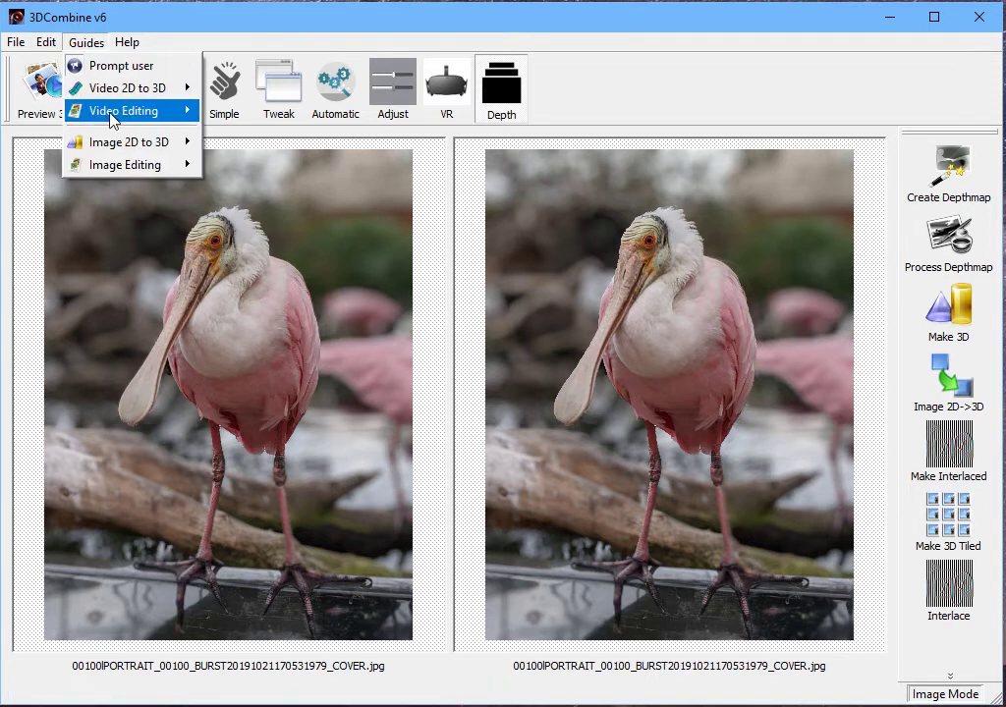
mouse_move(118, 145)
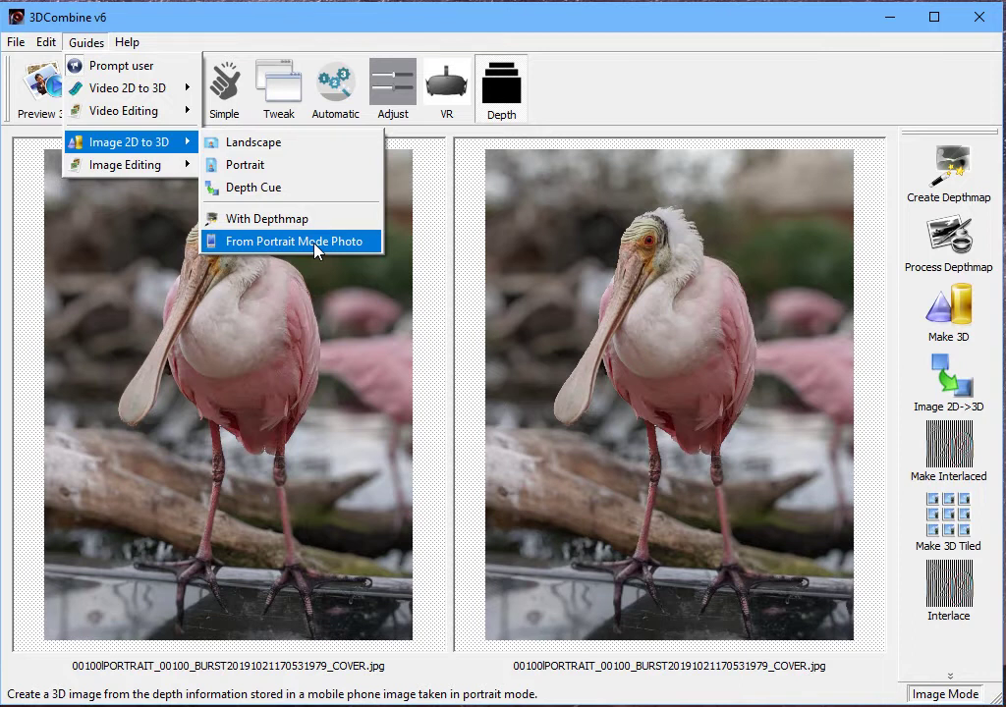
key("Escape")
key("Escape")
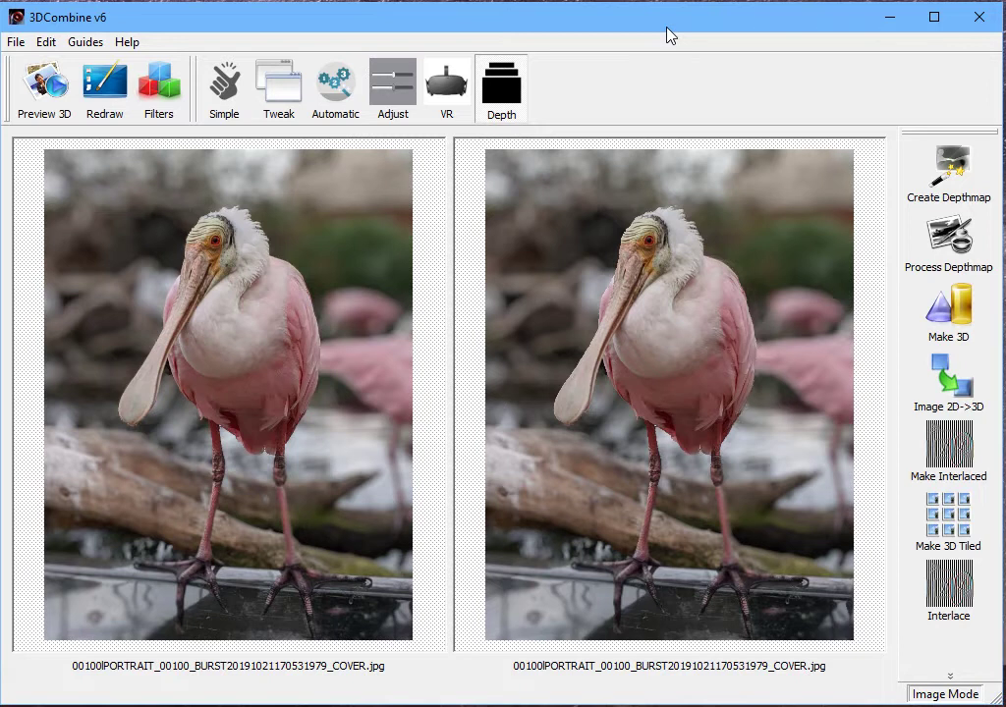
Run Auto Converge on the spoonbill pair, accepting the -26 pixel horizontal shift.
left_click(449, 106)
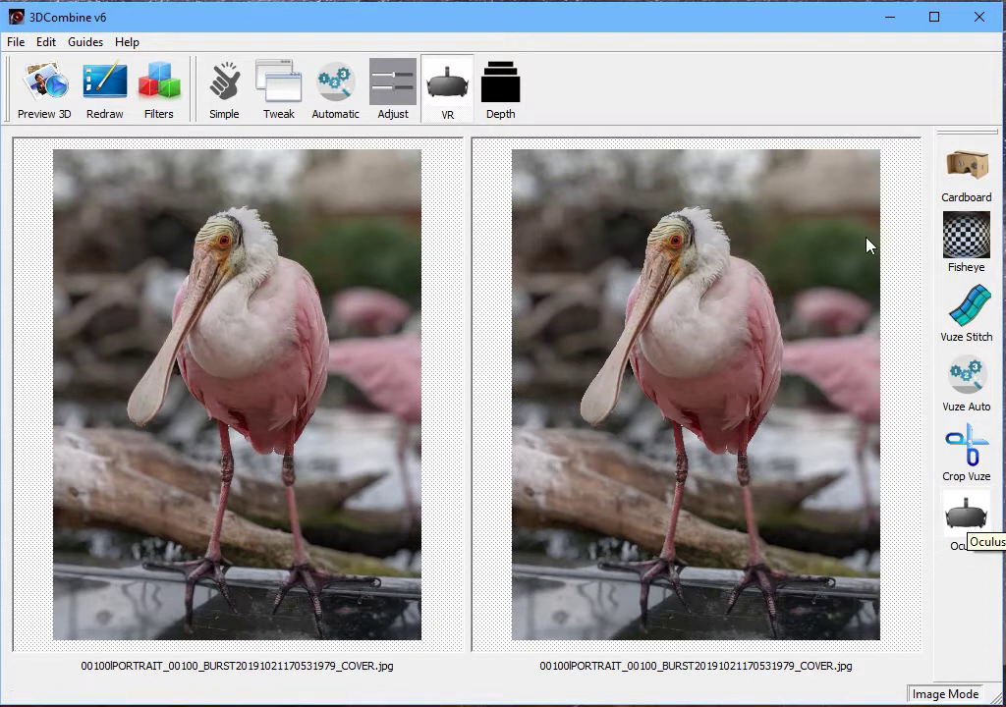
left_click(339, 88)
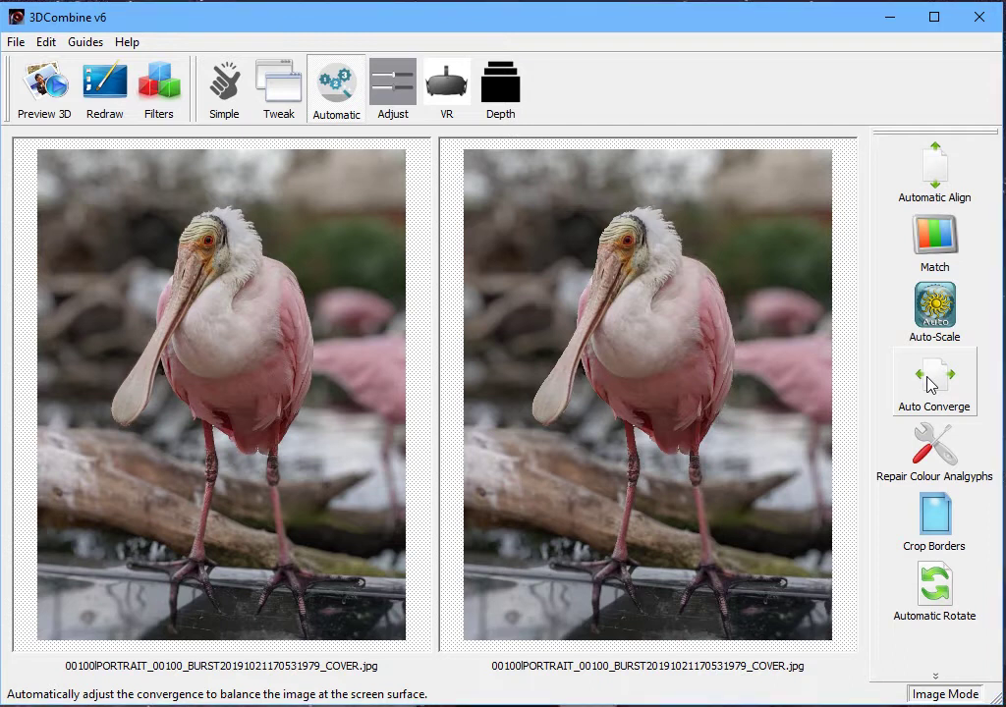
left_click(932, 384)
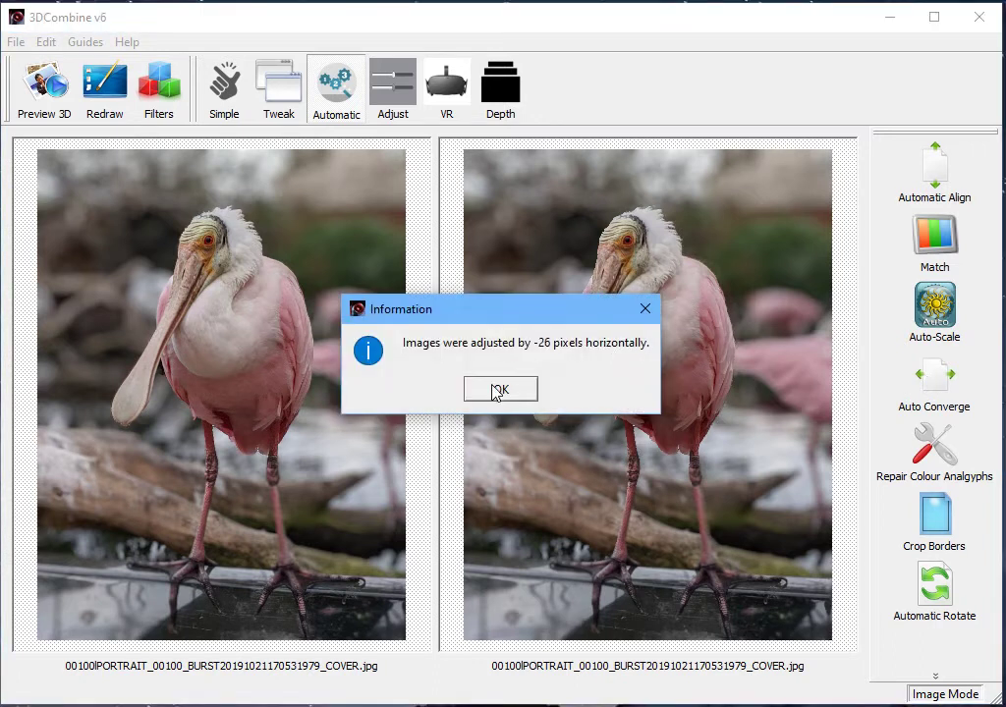
left_click(499, 389)
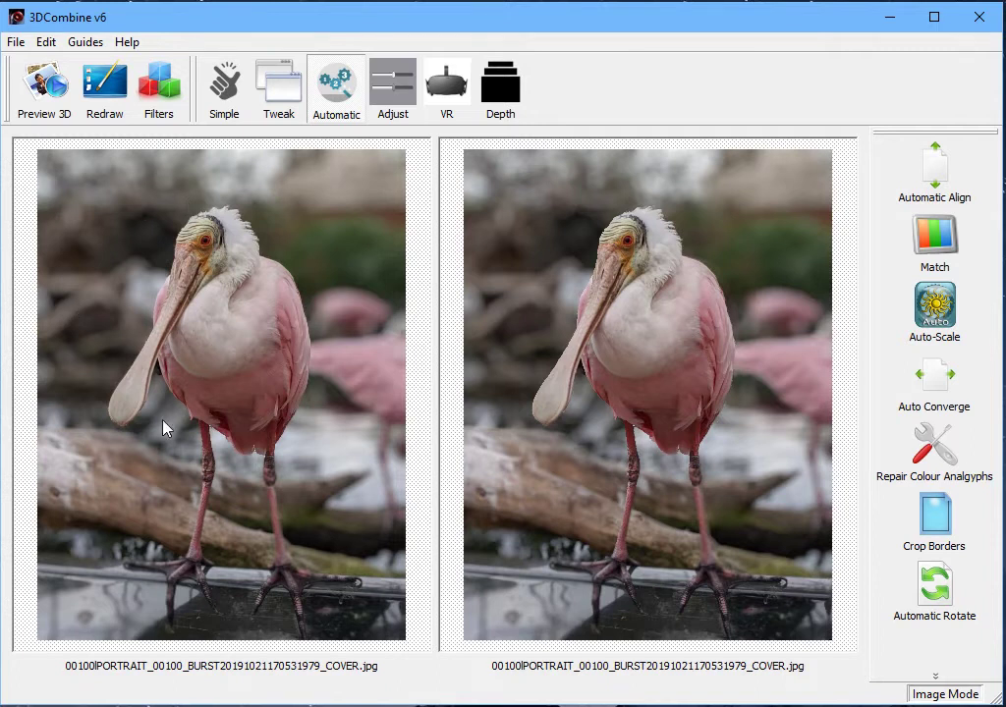
Convert the pair for Oculus with view-fill 0.4 and a 180 (Oculus Quest Gallery) panorama size.
left_click(454, 87)
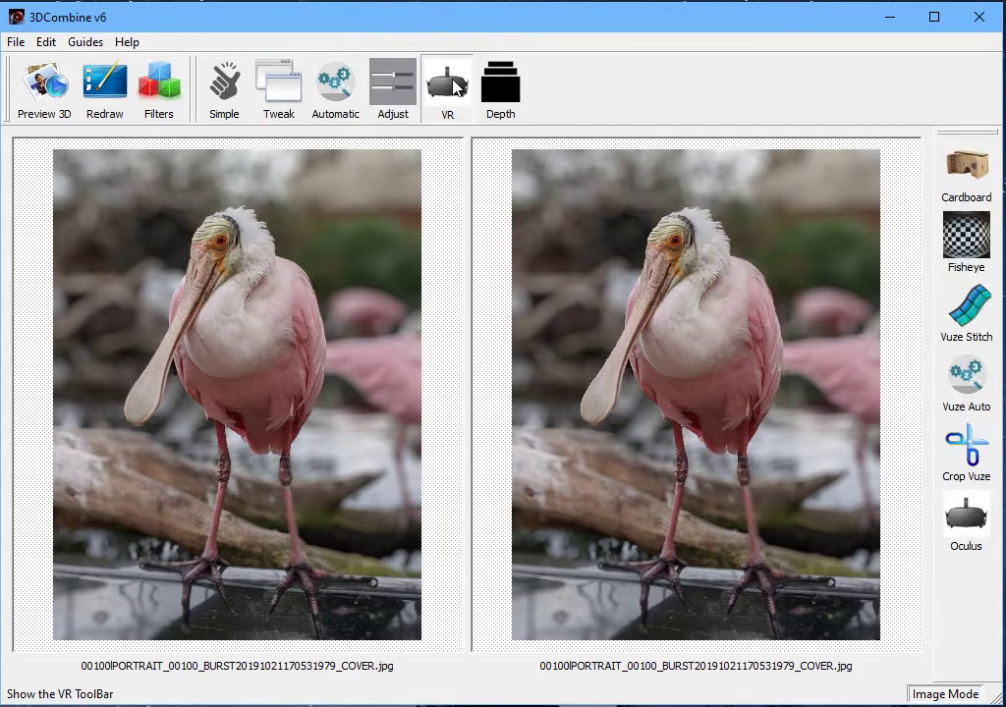
left_click(979, 536)
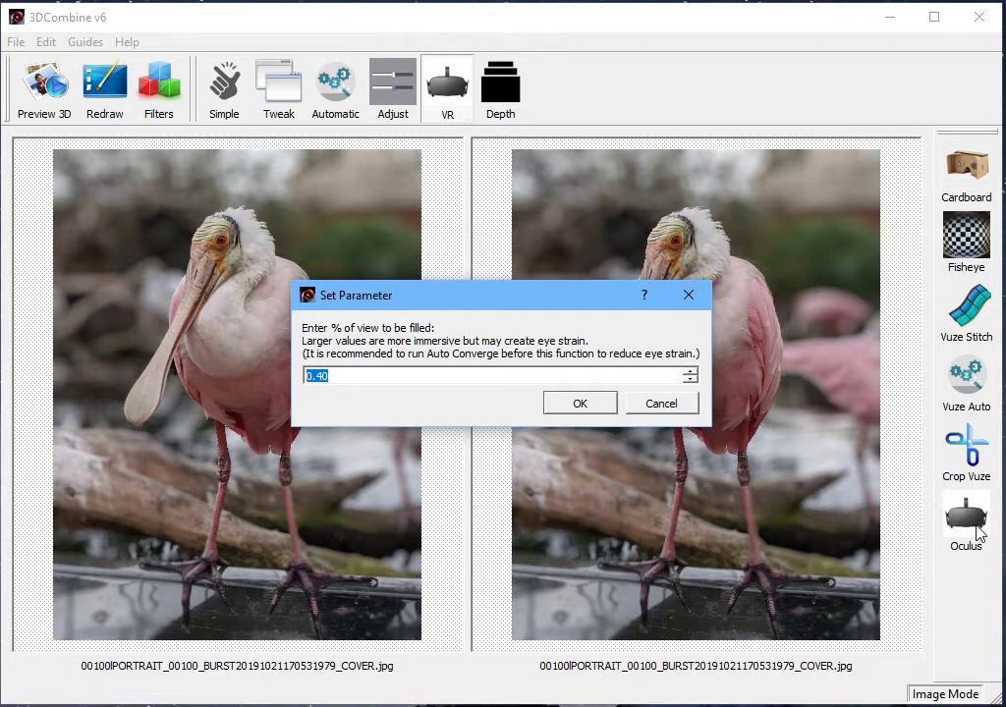
left_click(578, 403)
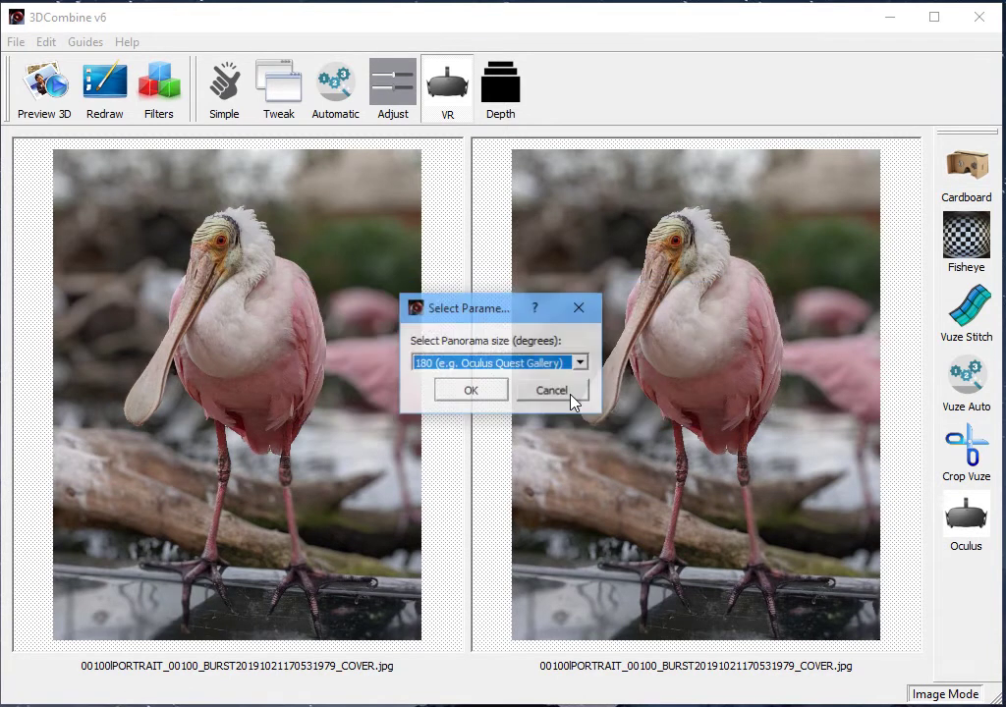
left_click(580, 363)
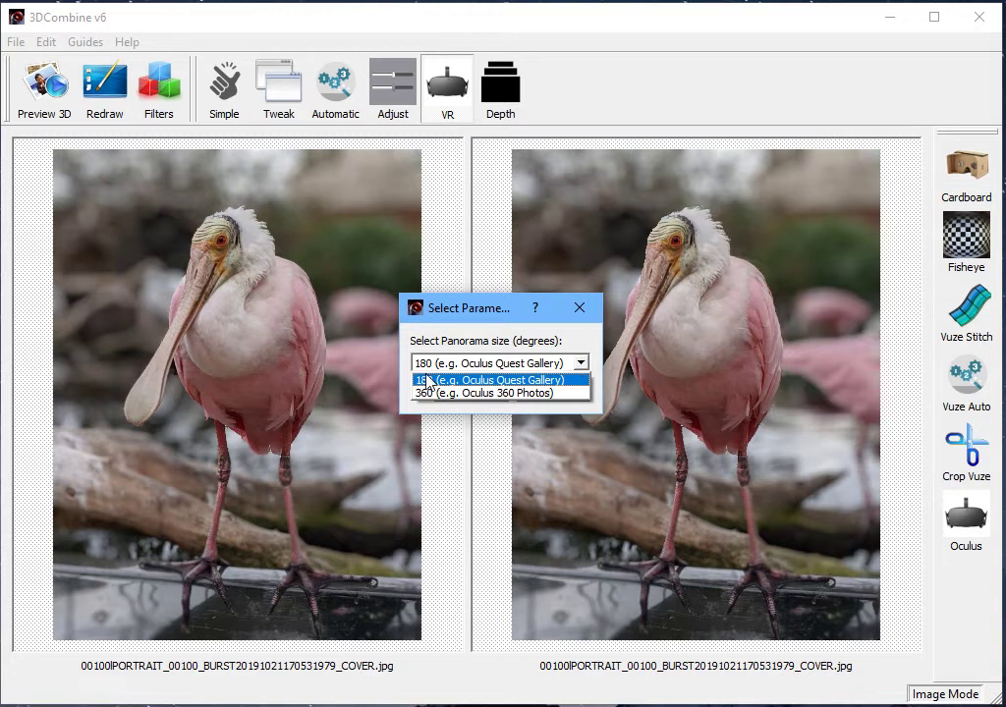
left_click(498, 379)
left_click(496, 393)
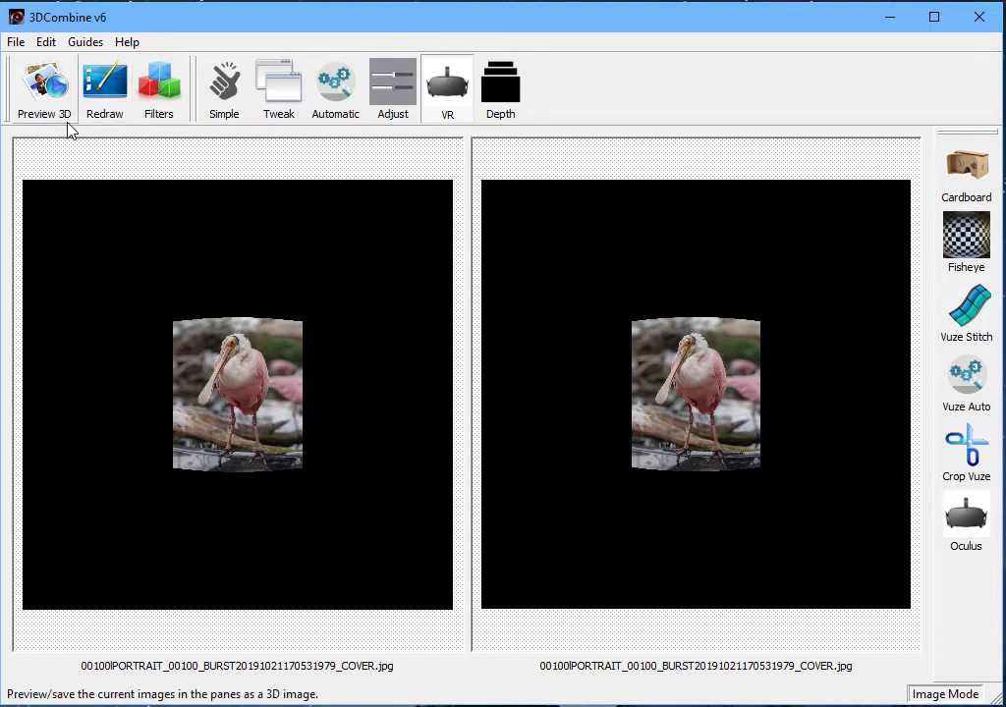
Save the parallel side-by-side 3D preview over output_bird.jpg in the Testing folder.
left_click(49, 90)
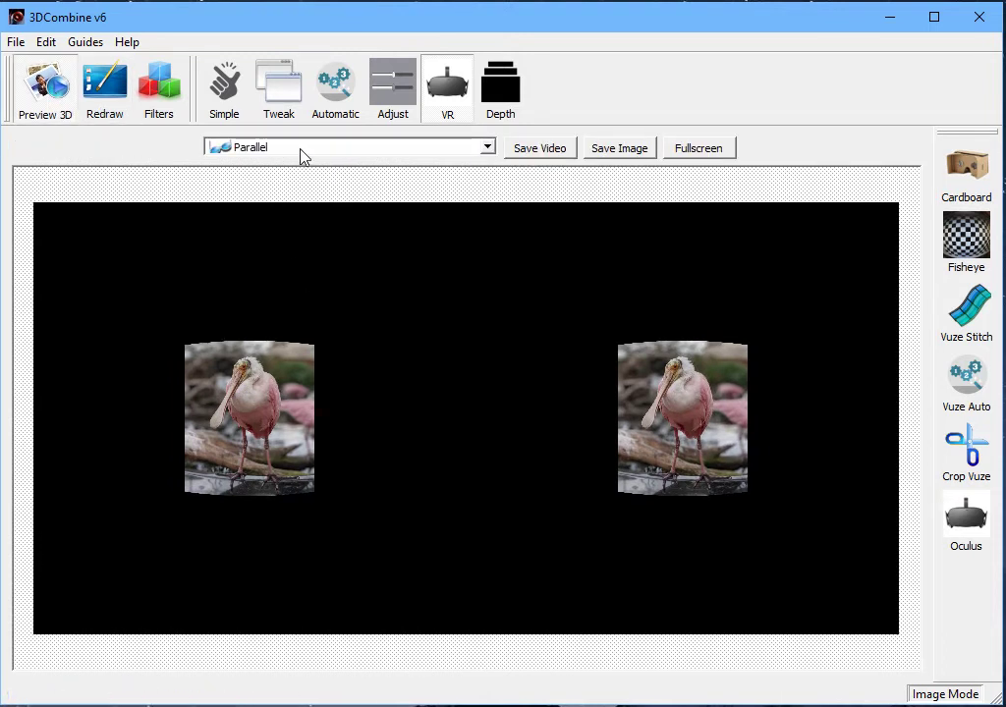
left_click(621, 149)
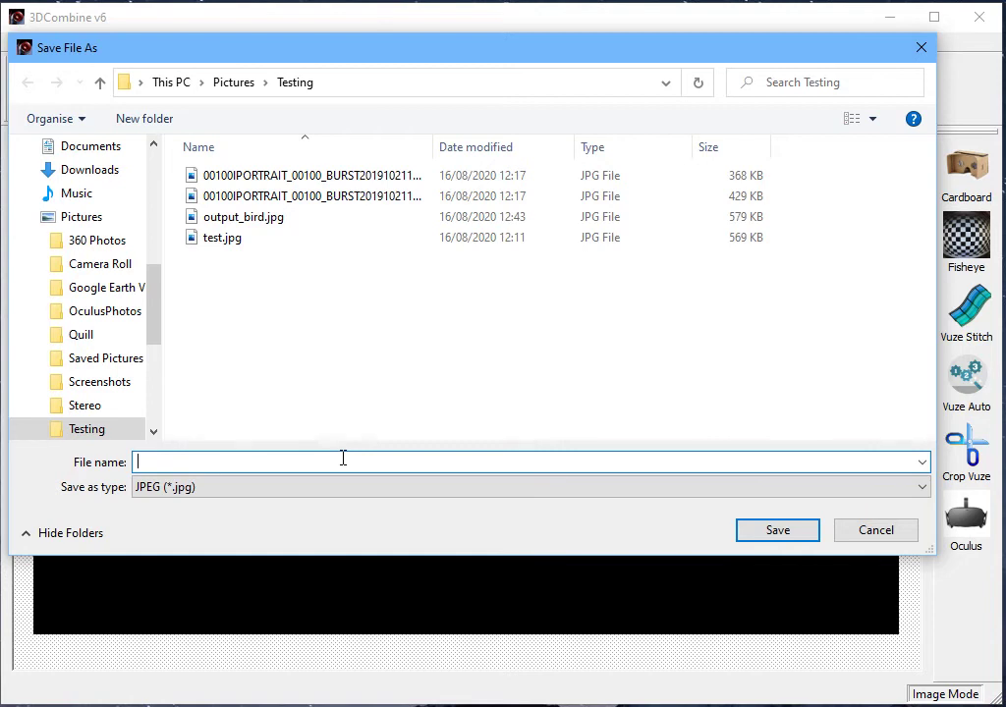
left_click(274, 221)
left_click(776, 531)
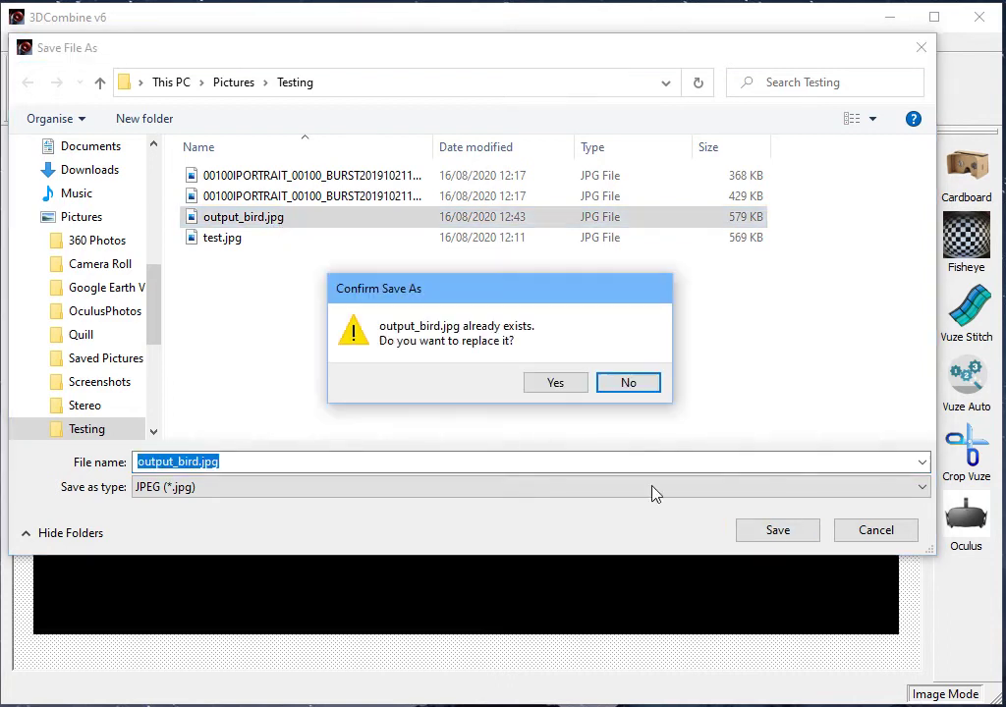
left_click(569, 384)
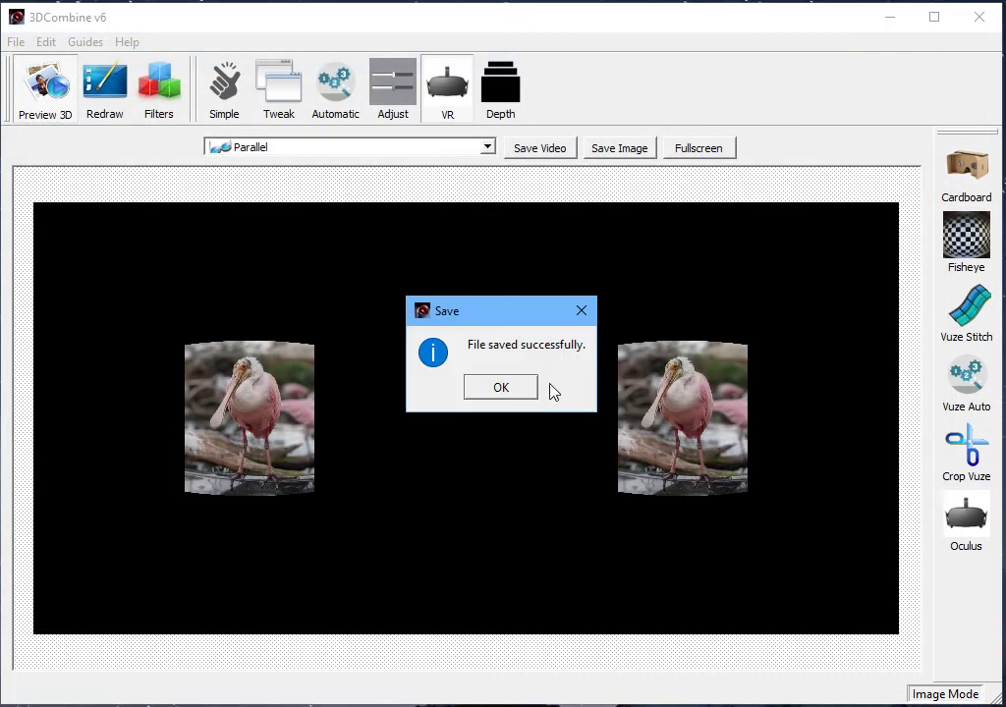
left_click(512, 391)
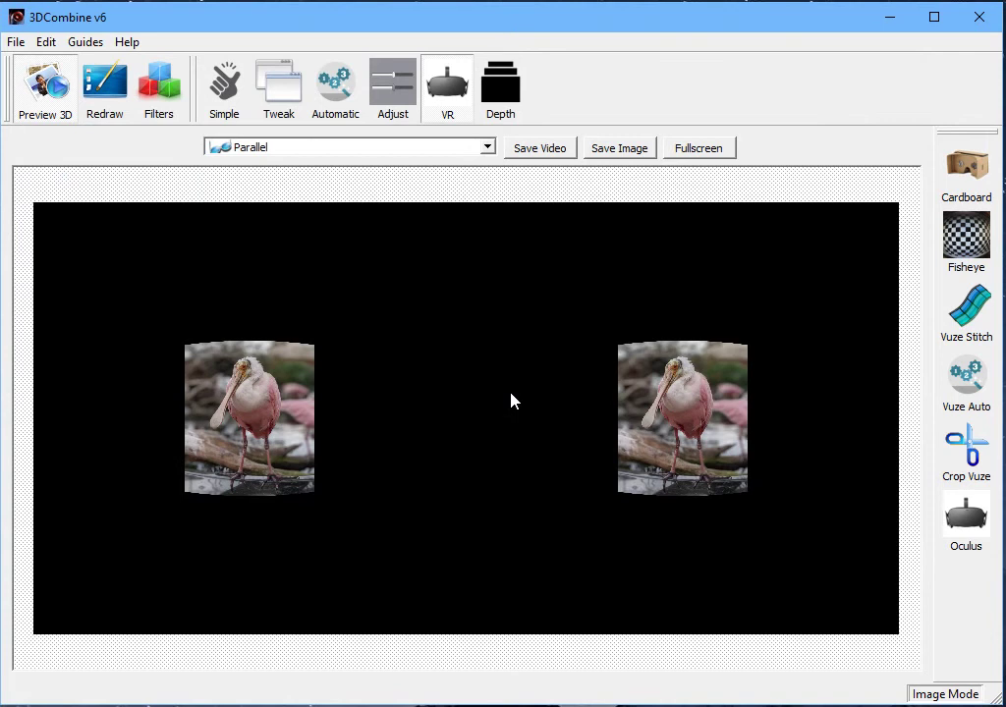
Show the Filter List (Make 3D 0.5, Auto Converge -26, Oculus 0.4), then the File menu.
left_click(167, 90)
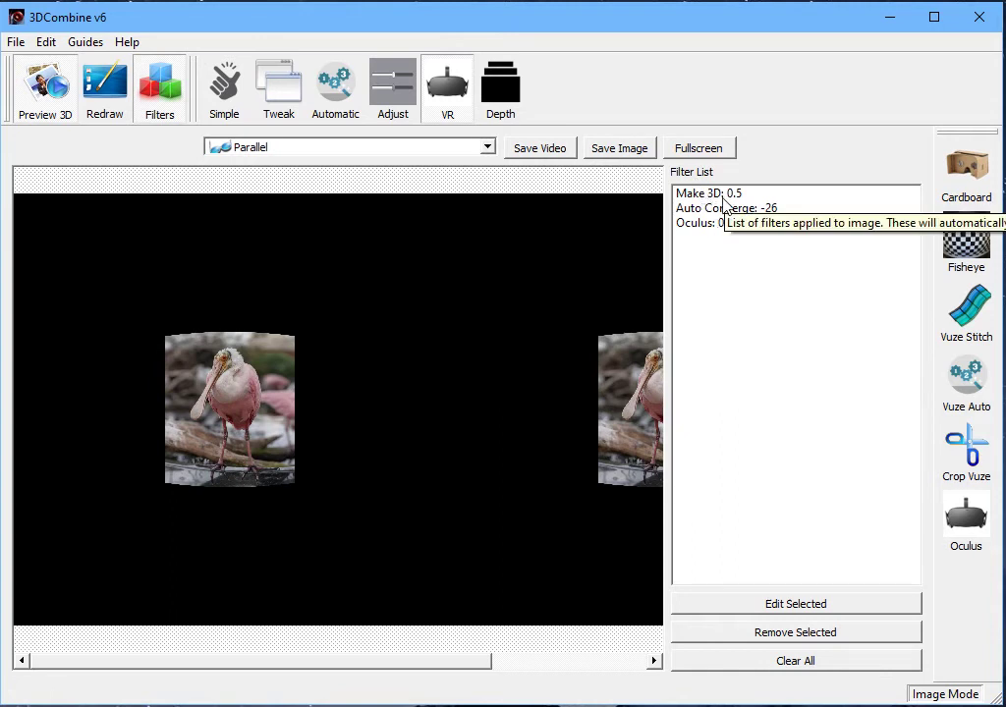
left_click(18, 44)
Open both portrait JPGs from C:\Temp as a 3D batch, then step forward and back through them.
mouse_move(44, 98)
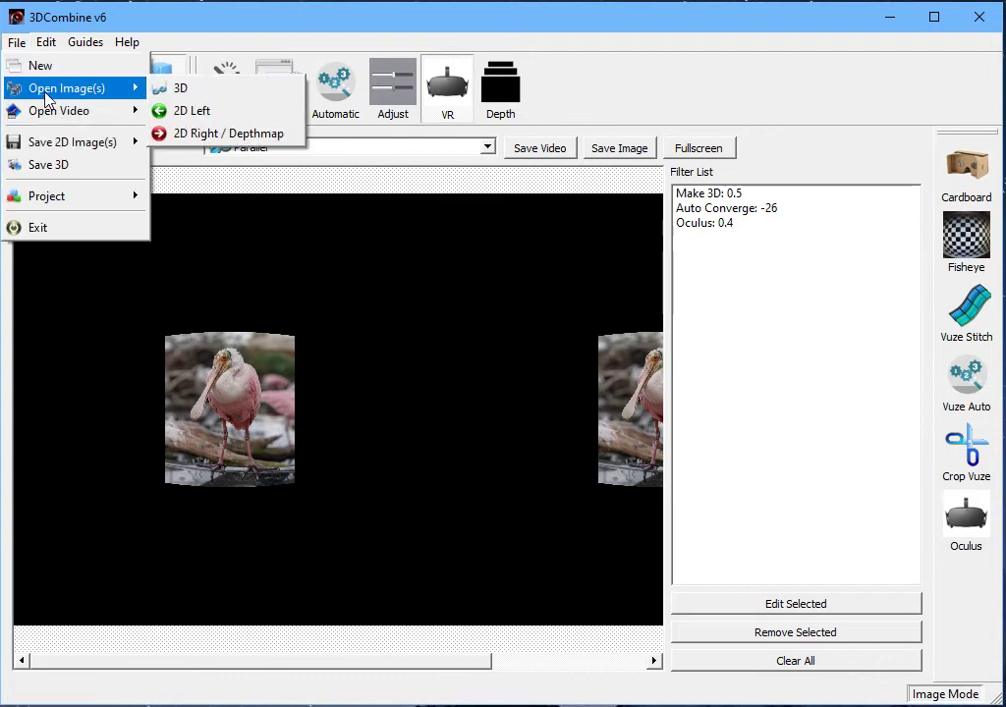
left_click(187, 88)
left_click(280, 176)
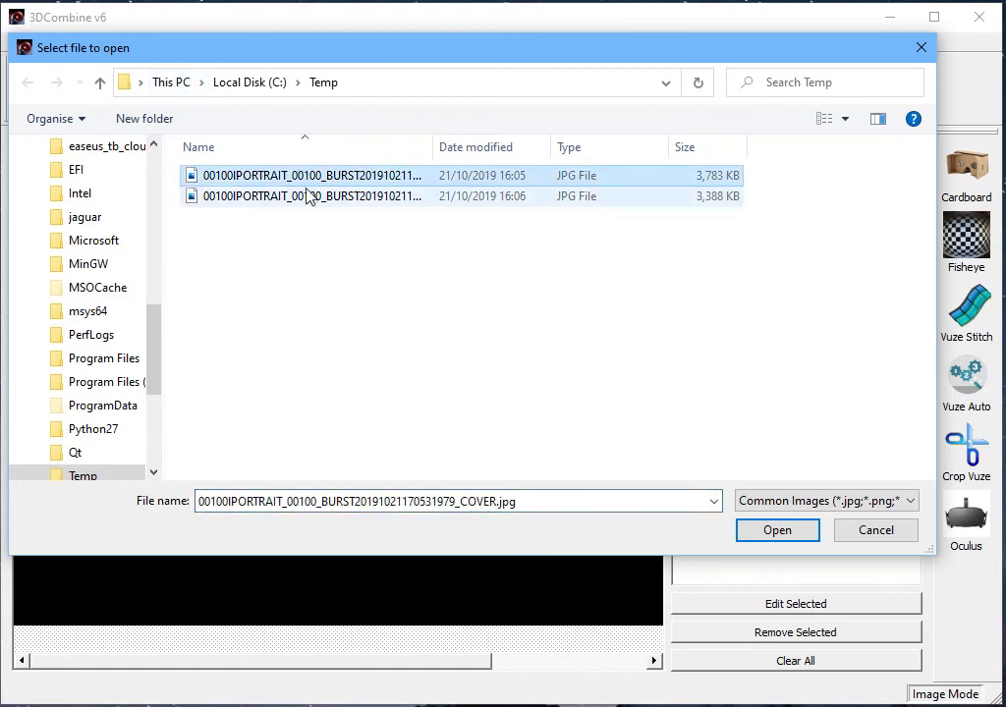
left_click(307, 195, "shift")
left_click(777, 532)
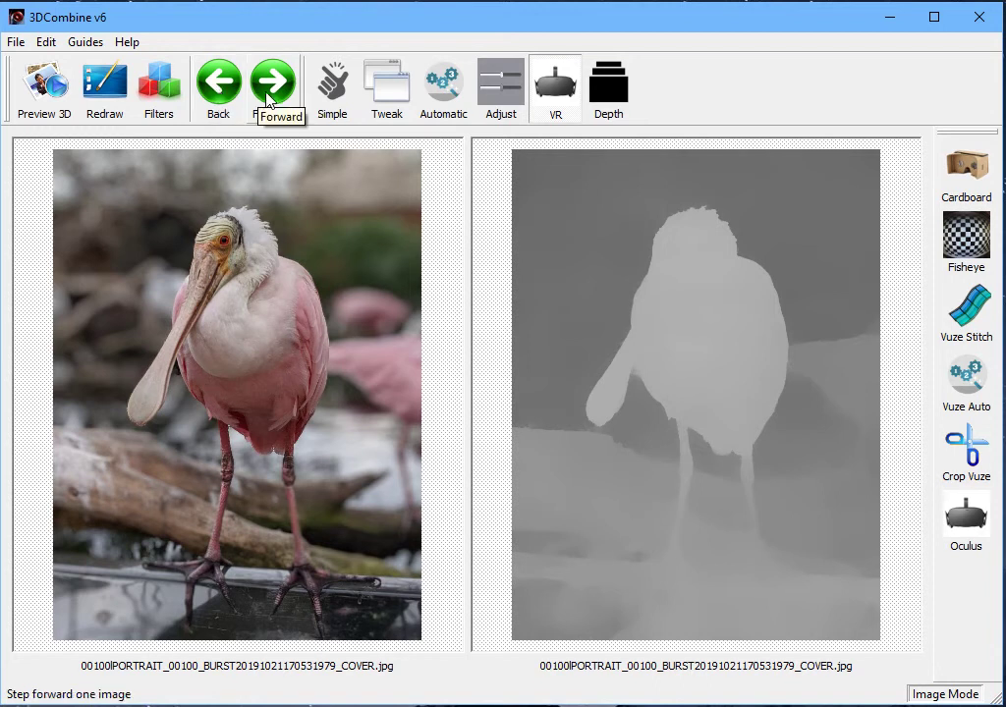
left_click(269, 98)
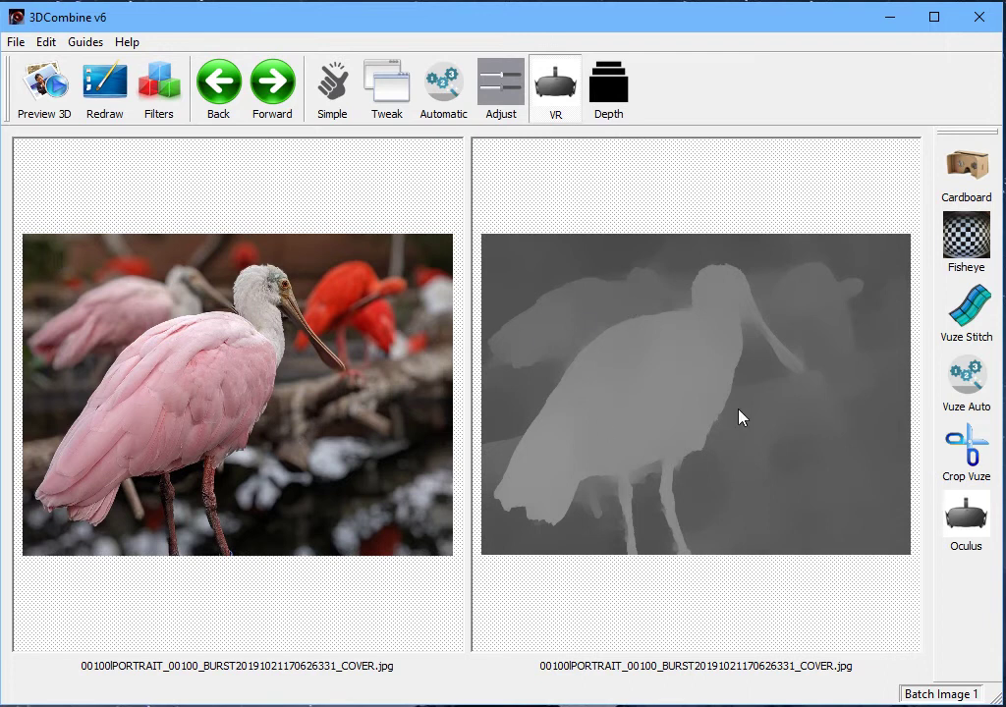
left_click(229, 108)
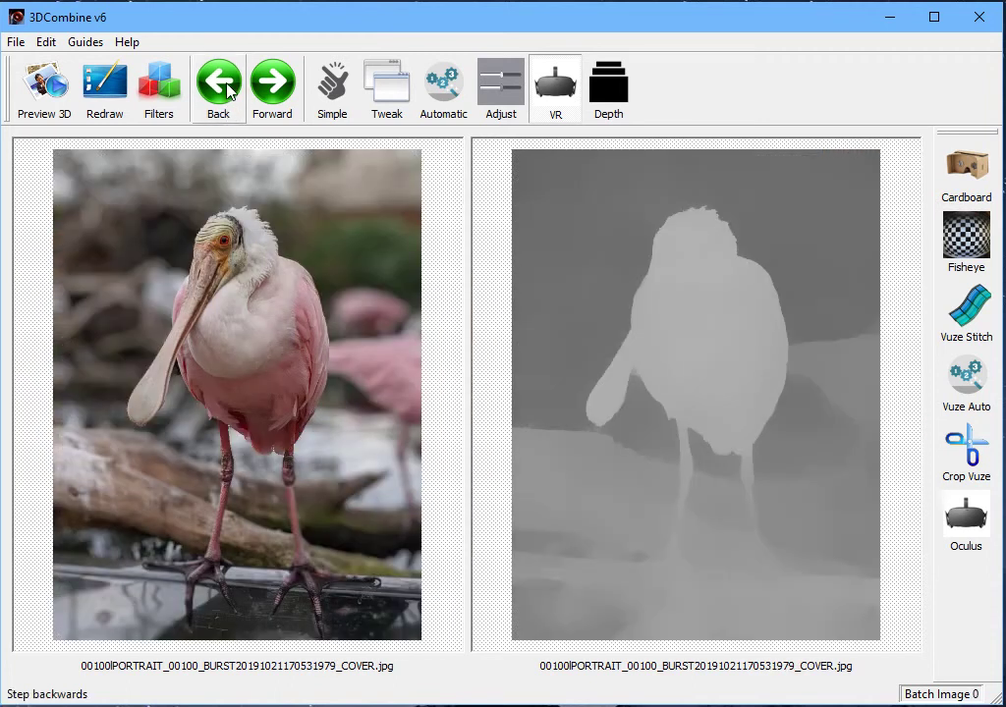
Make Batch Image 0 3D from its depth map at strength 0.20, with depth-map pre-processing.
left_click(611, 93)
left_click(938, 313)
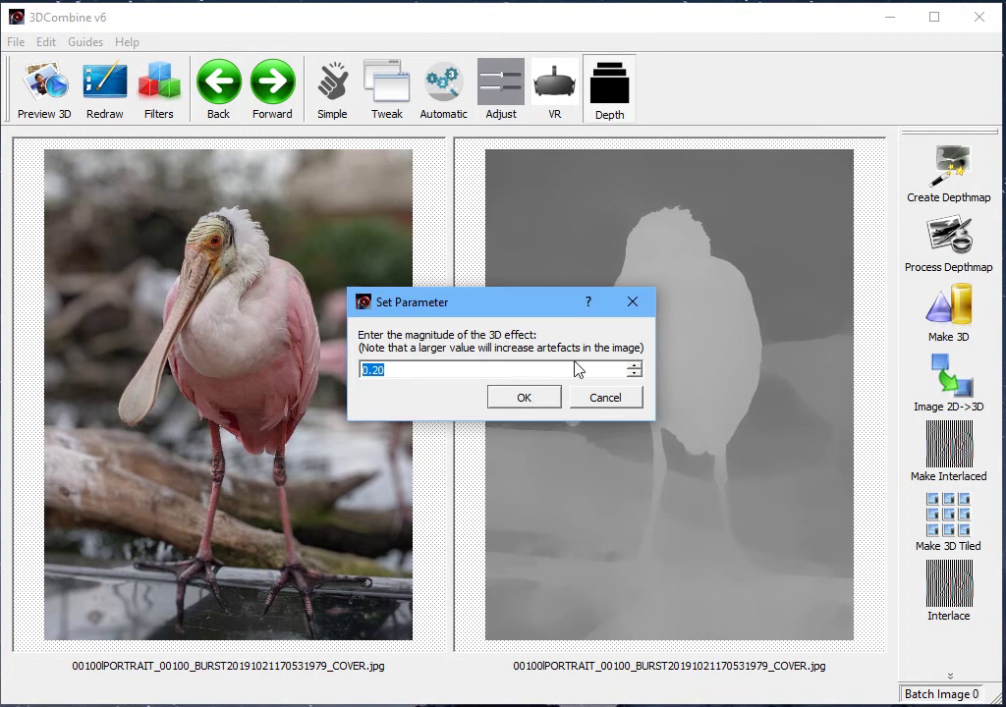
left_click(512, 397)
left_click(461, 388)
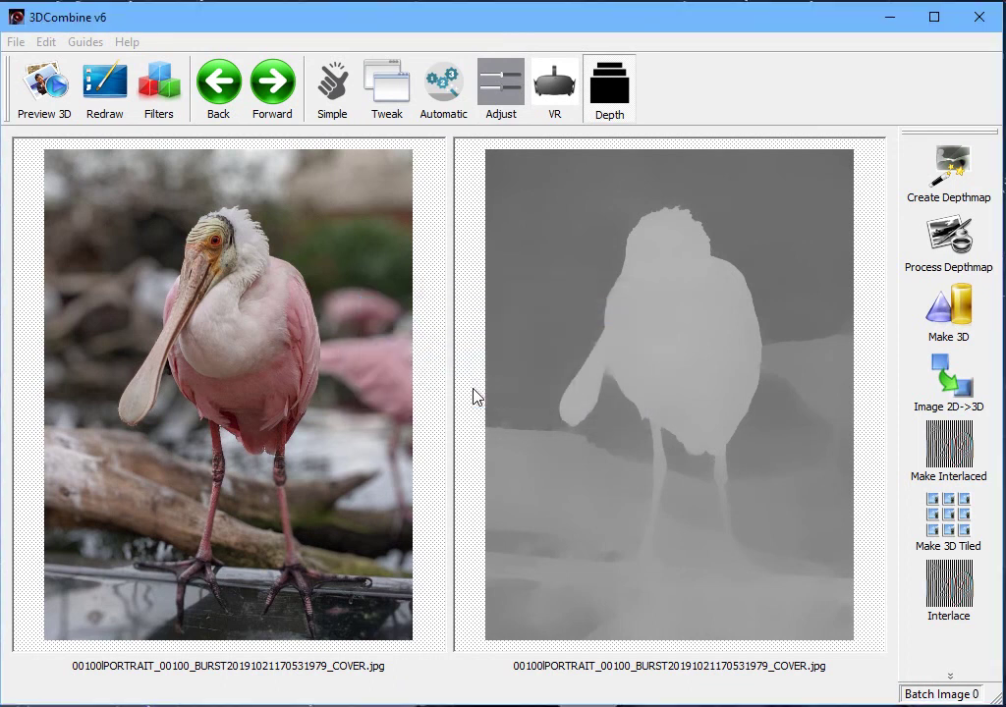
Auto-converge the stereo pair, which shifts it by -13 pixels.
left_click(444, 86)
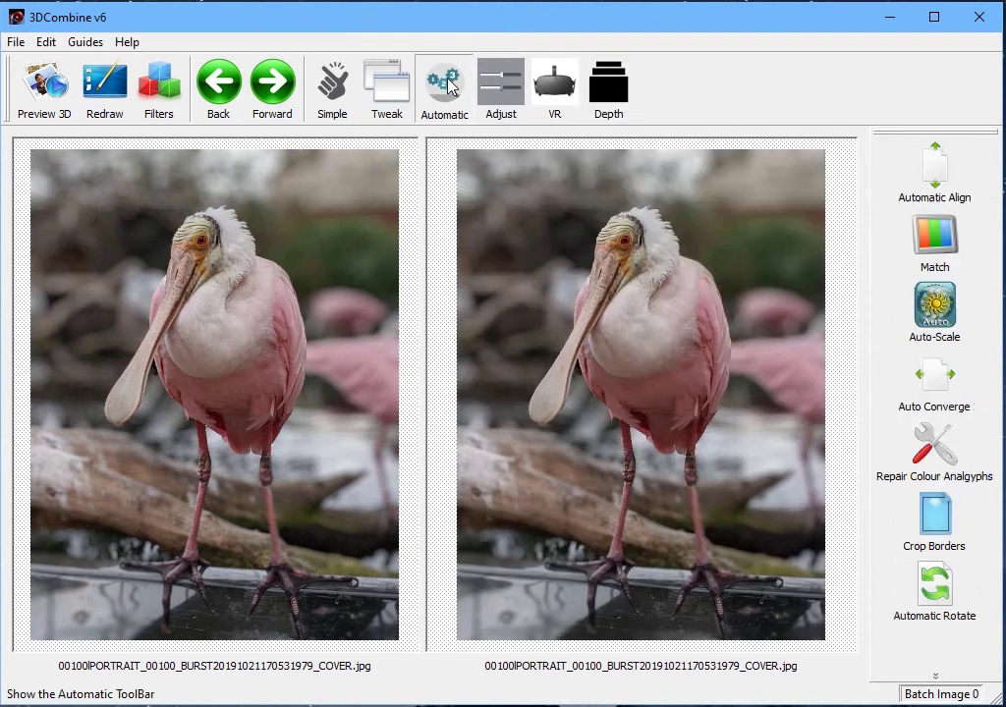
left_click(936, 393)
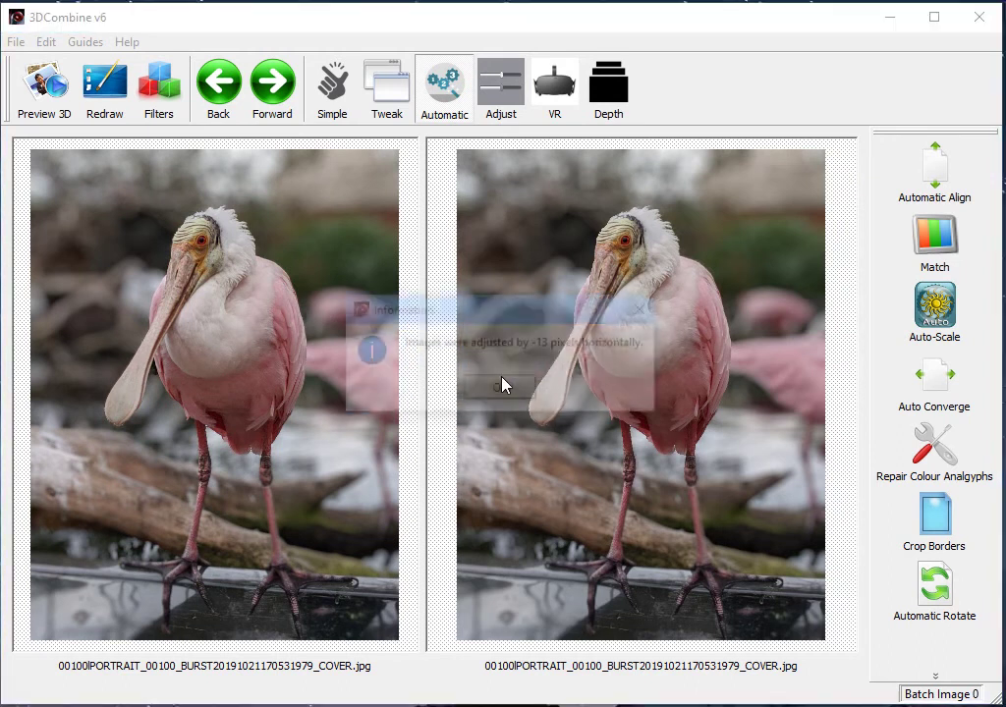
left_click(502, 389)
Convert the pair to an Oculus VR panorama with 0.40 fill and 180° size.
left_click(559, 113)
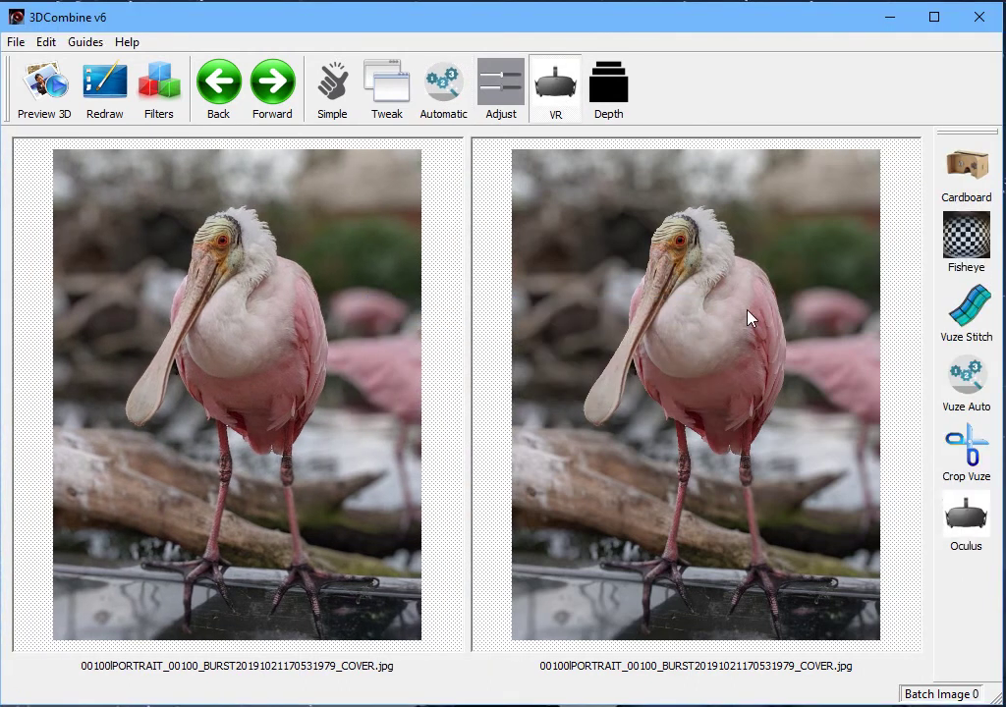
left_click(943, 512)
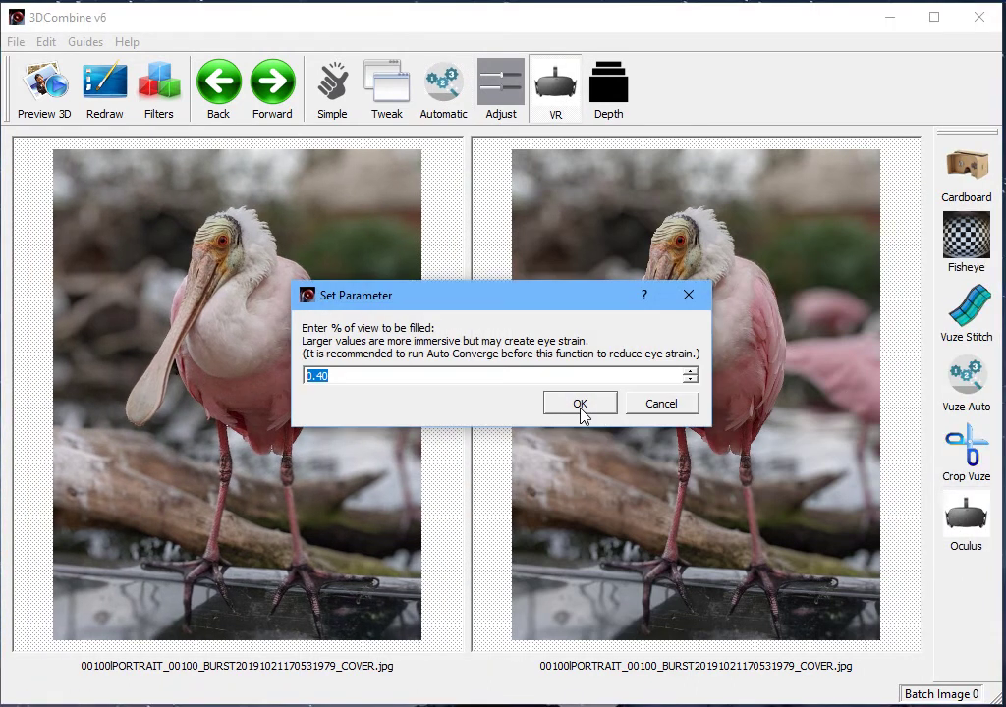
left_click(580, 403)
left_click(476, 397)
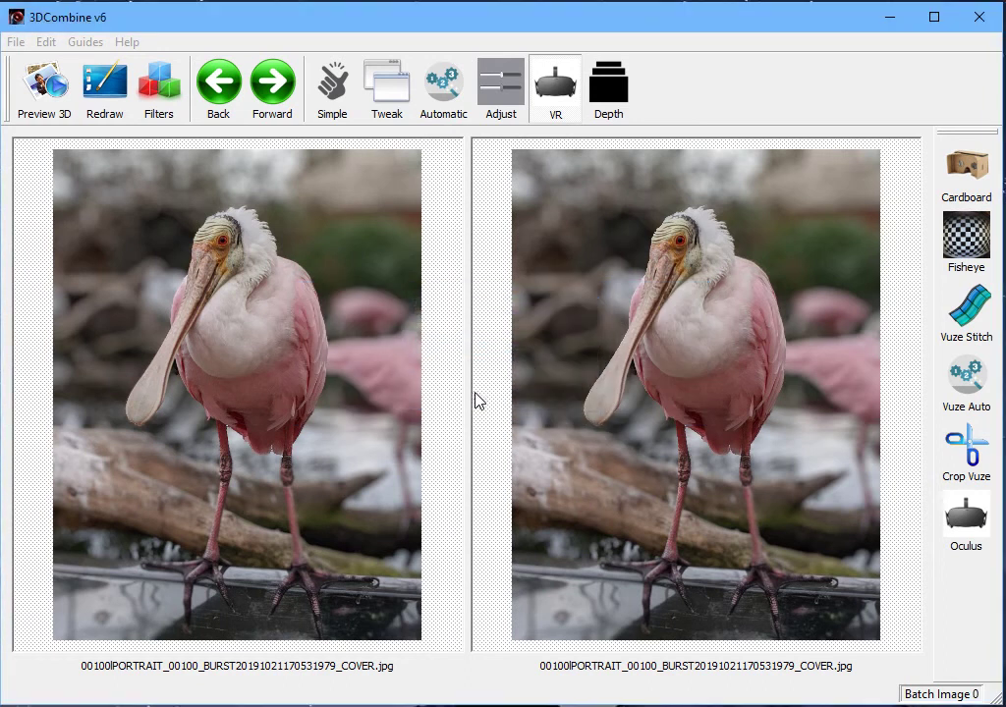
Confirm Batch Image 1 lists Make 3D 0.2, Auto Converge -13 and Oculus 0.4, then preview side-by-side.
left_click(159, 86)
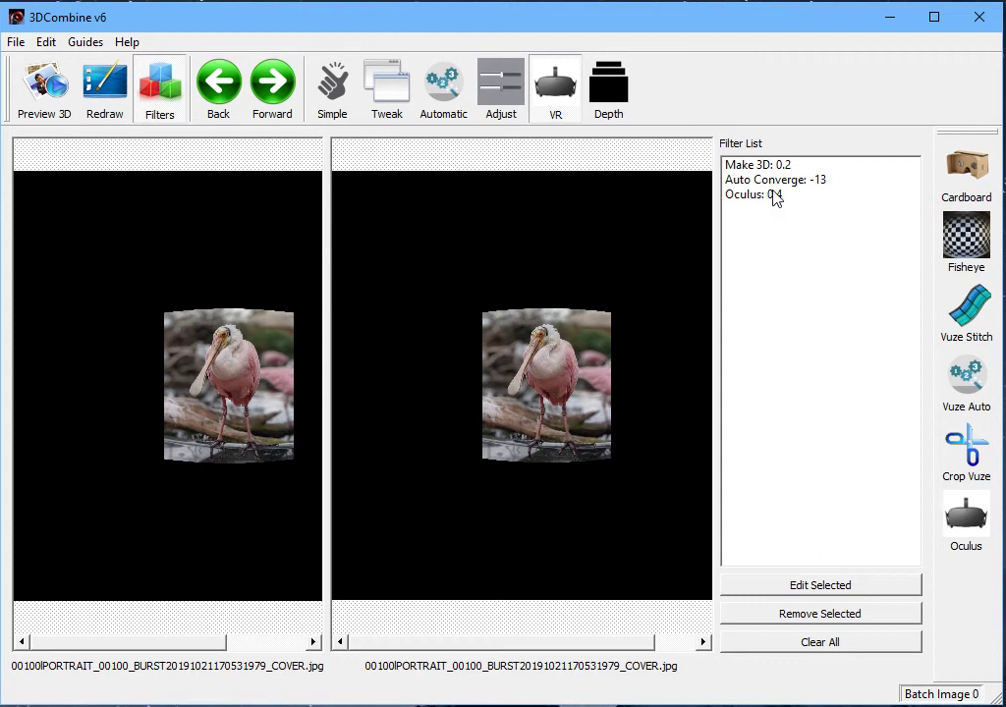
left_click(274, 79)
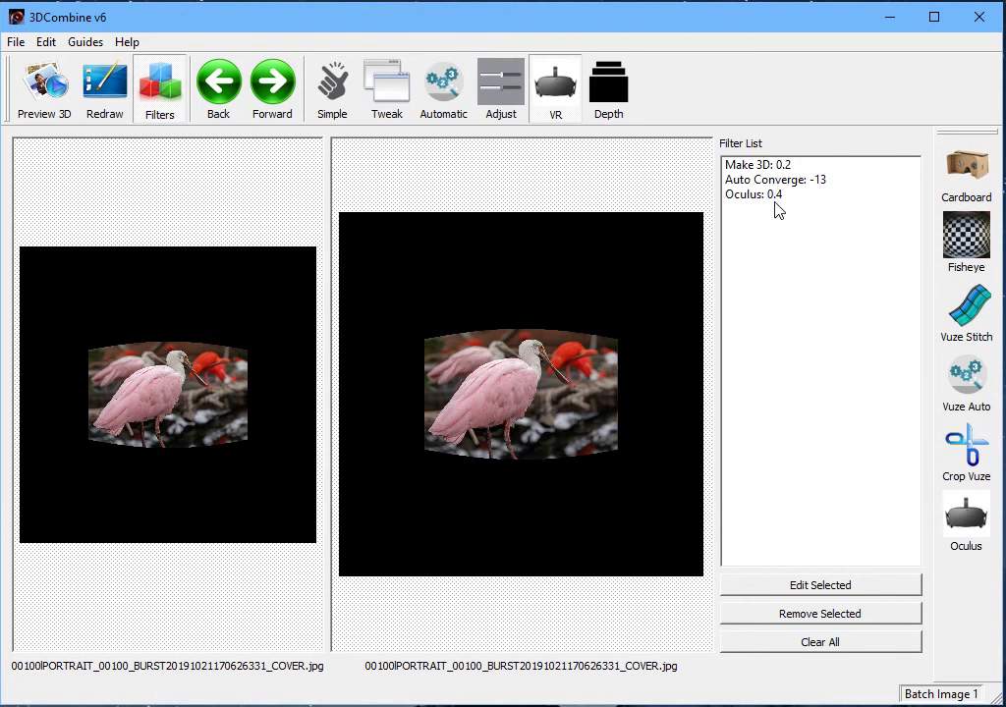
left_click(155, 89)
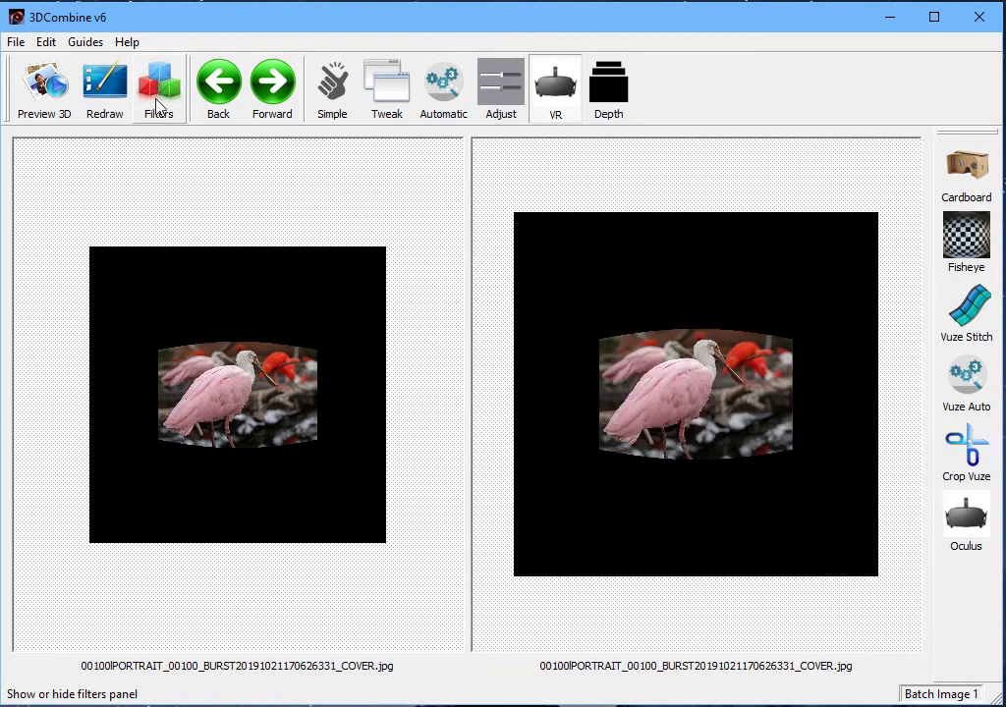
left_click(46, 86)
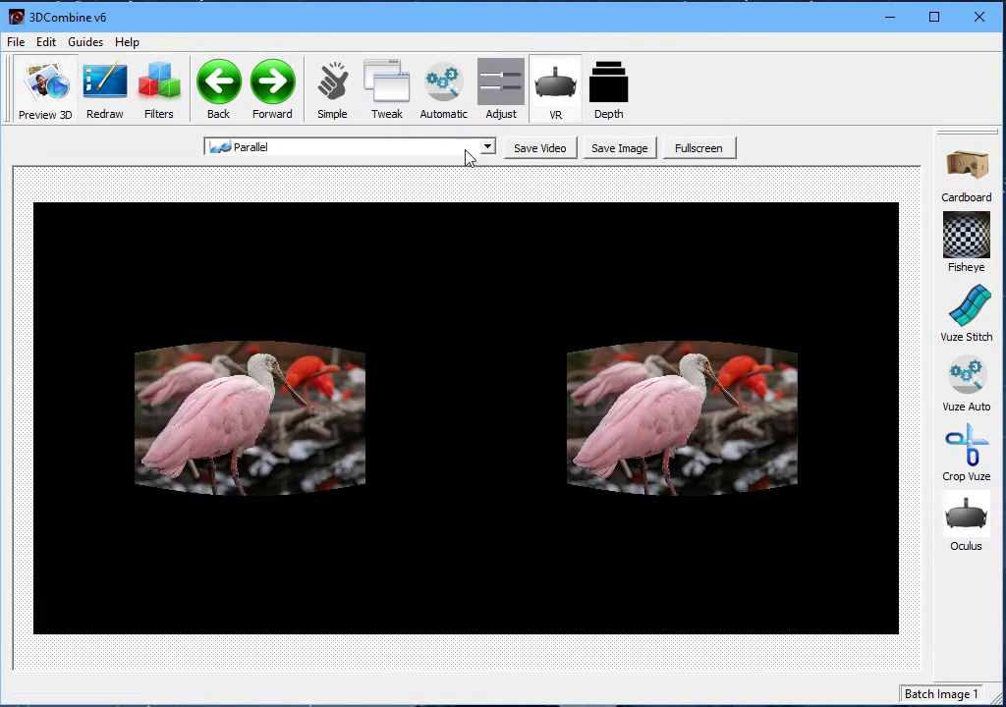
Save both batch images as Parallel JPEGs to the Testing folder, overwriting all existing files.
left_click(332, 150)
left_click(332, 149)
left_click(628, 149)
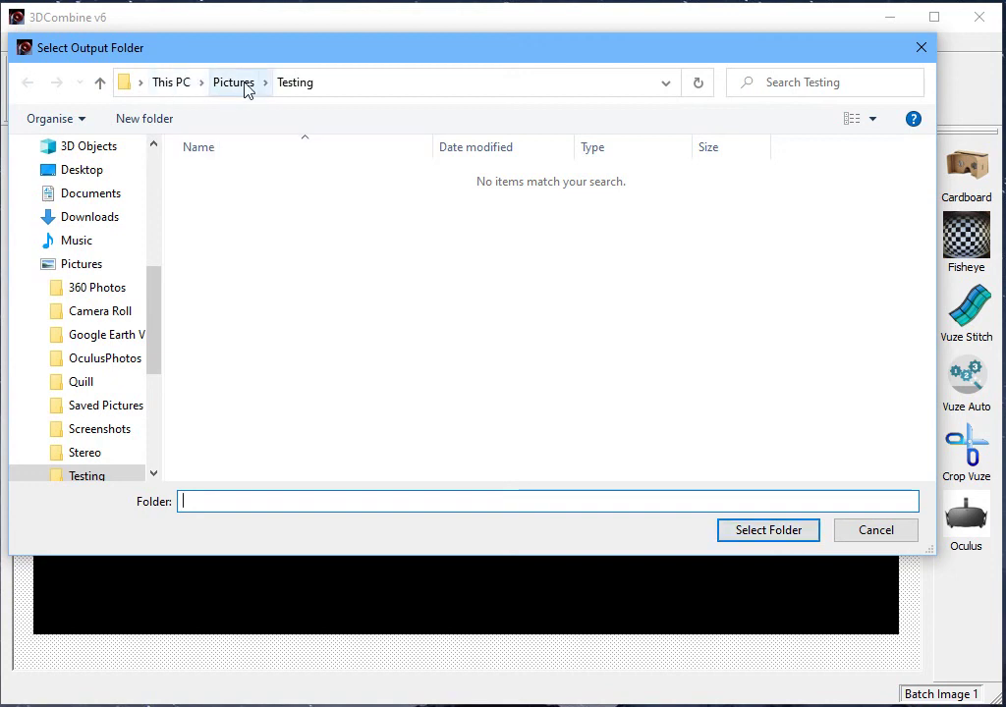
left_click(746, 536)
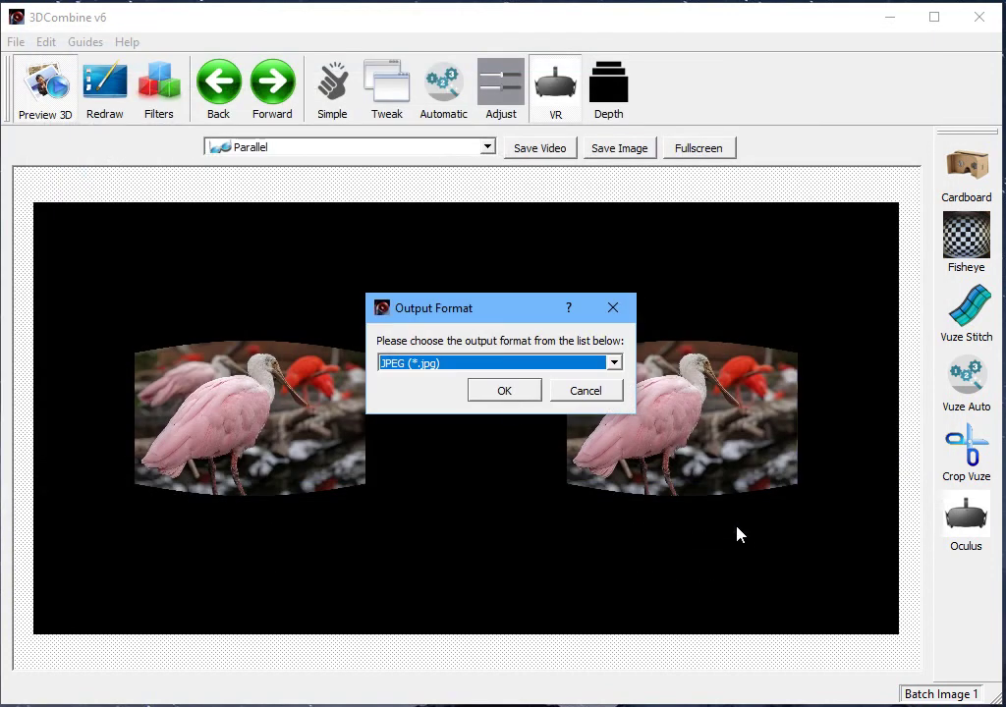
left_click(506, 395)
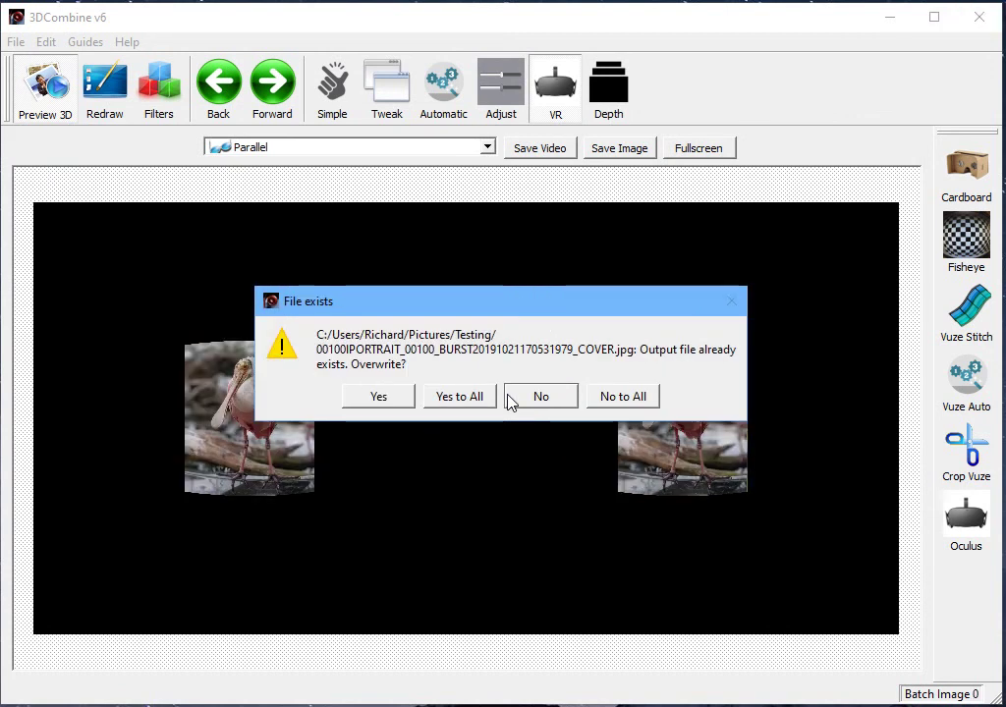
left_click(477, 401)
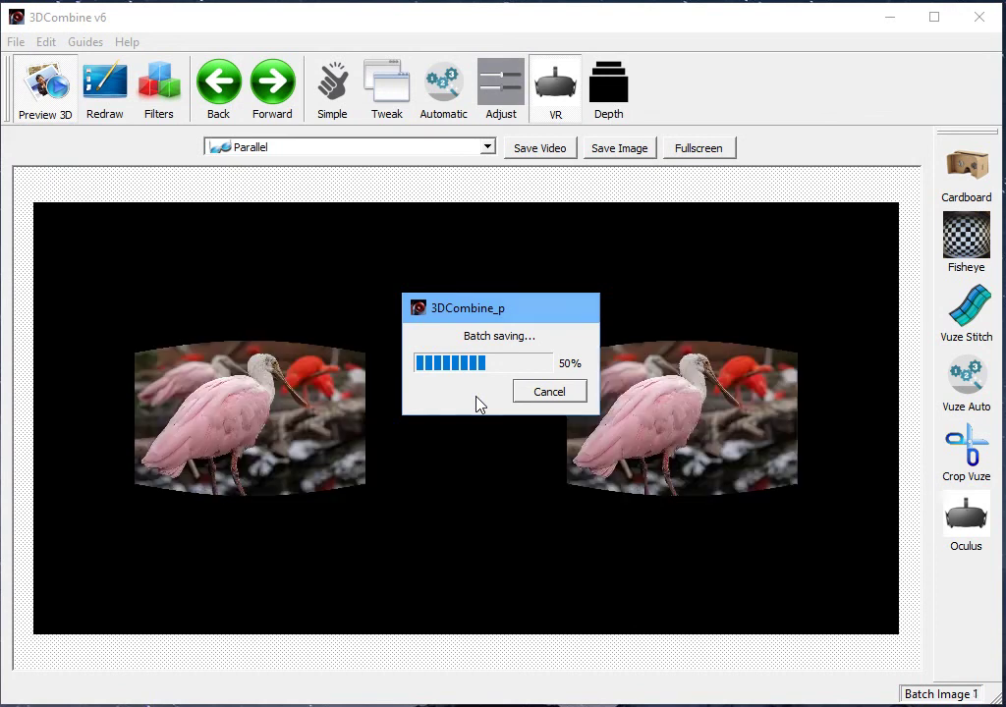
left_click(477, 397)
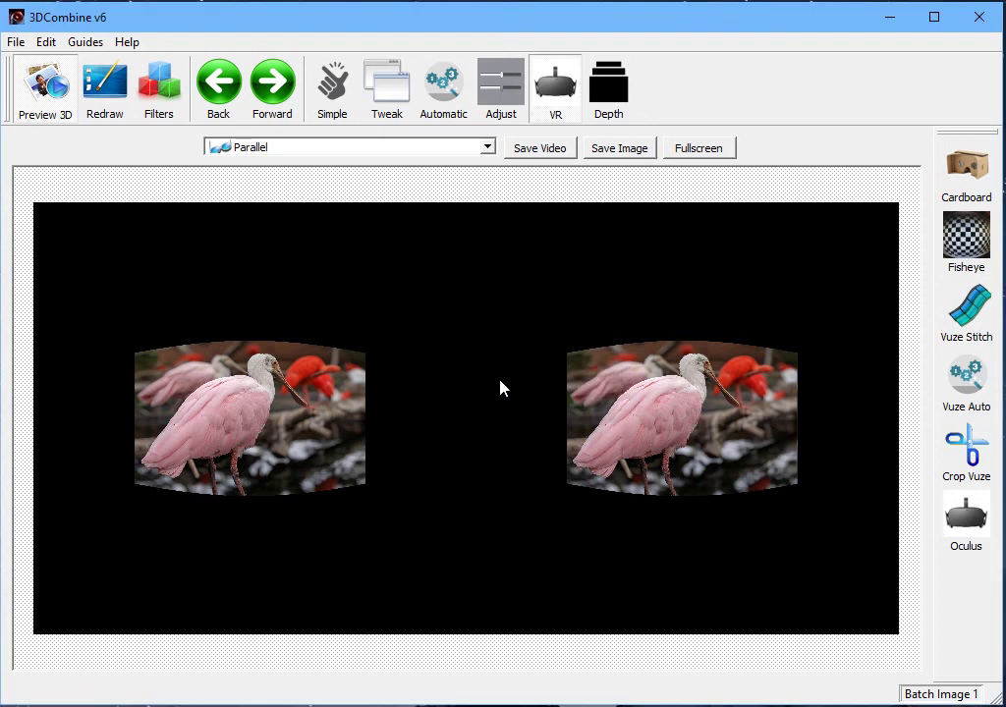
Show the Depthmap toolbar beside Batch Image 1's parallel preview.
left_click(609, 87)
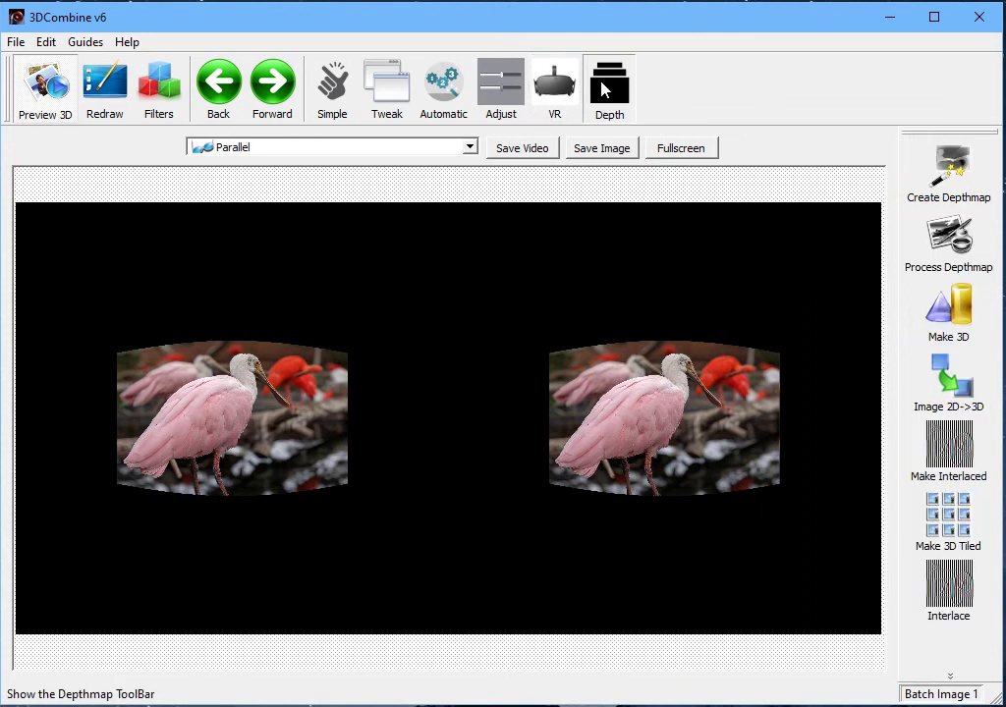